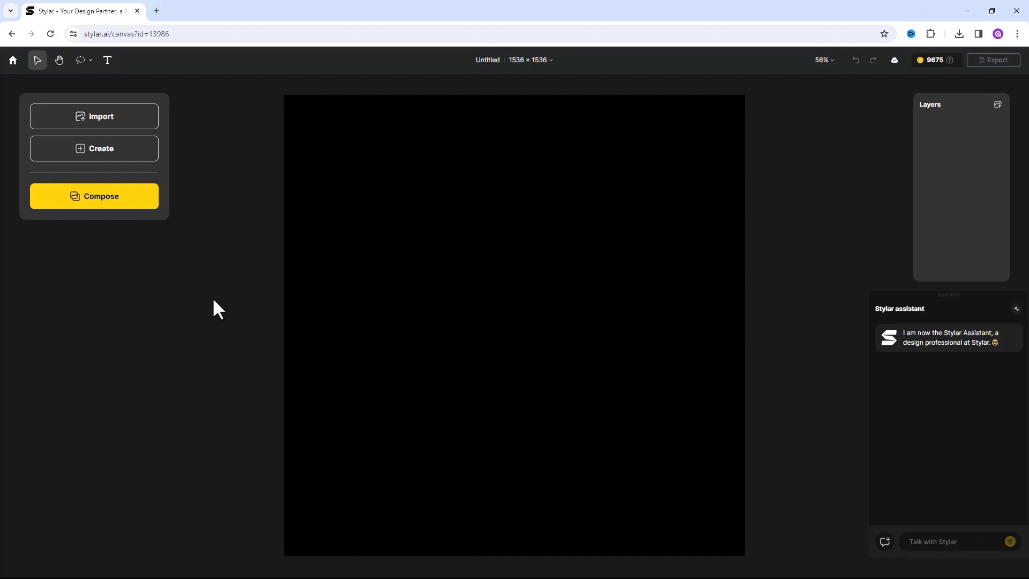
- Apply the 1:1 aspect ratio to the canvas and import bg.jpg, box.png, man.png and tree.png
{"action": "left_click", "coordinate": [532, 61]}
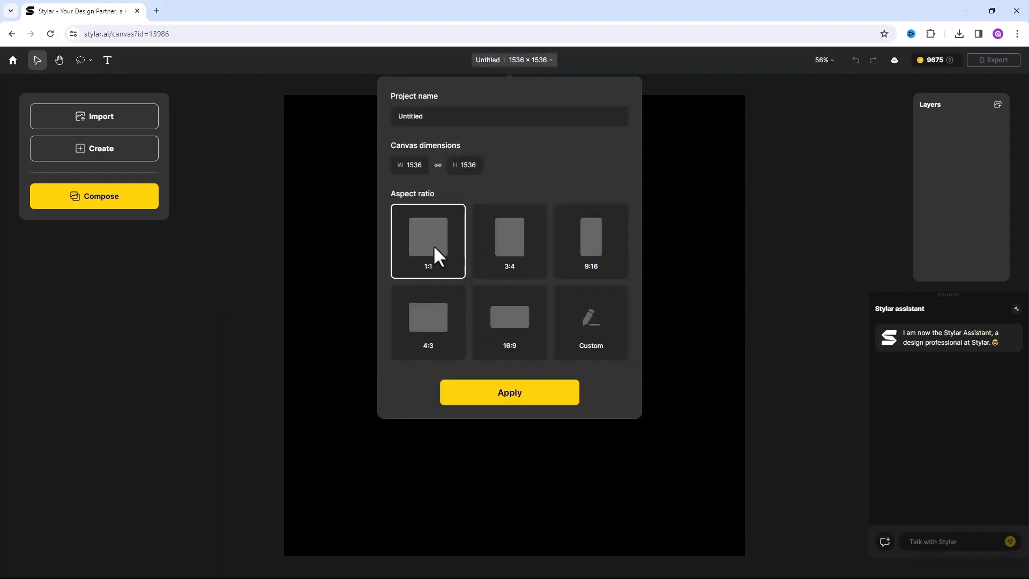
{"action": "left_click", "coordinate": [491, 398]}
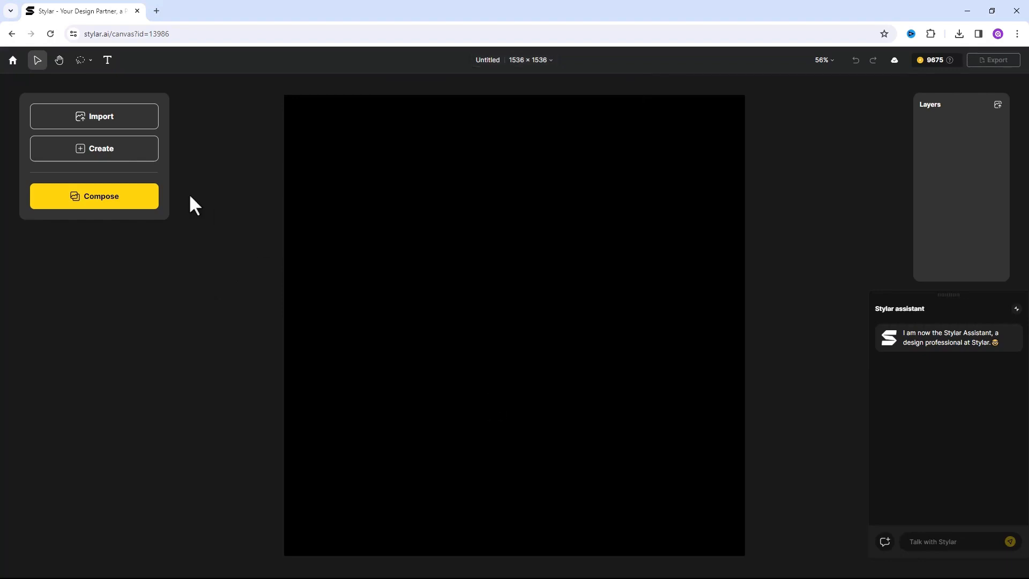
{"action": "left_click", "coordinate": [105, 127]}
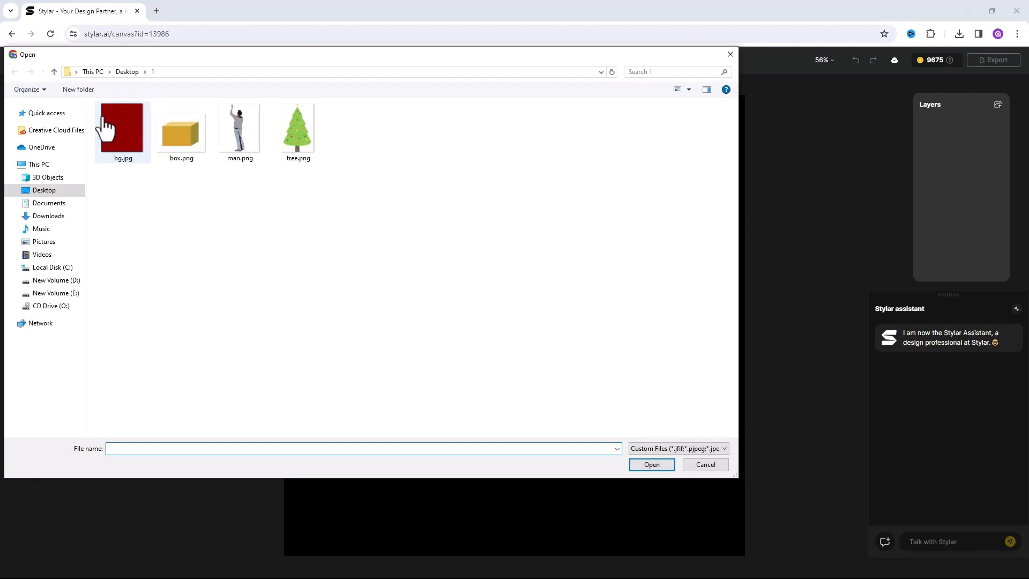
{"action": "left_click_drag", "start_coordinate": [337, 202], "coordinate": [139, 138]}
{"action": "left_click", "coordinate": [653, 465]}
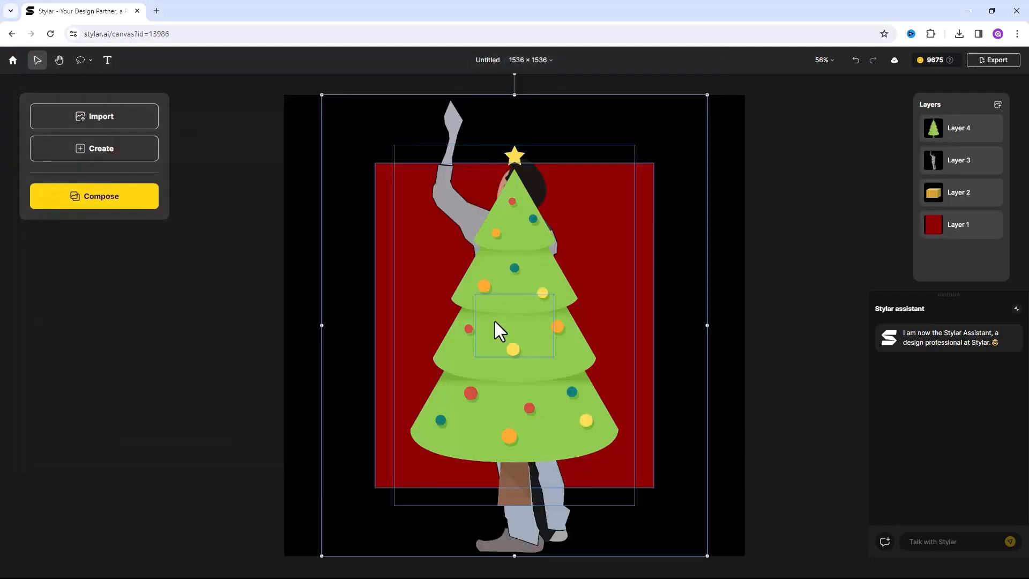
- Hide the box, man and tree layers so only the red background shows
{"action": "mouse_move", "coordinate": [965, 199]}
{"action": "left_click", "coordinate": [995, 193]}
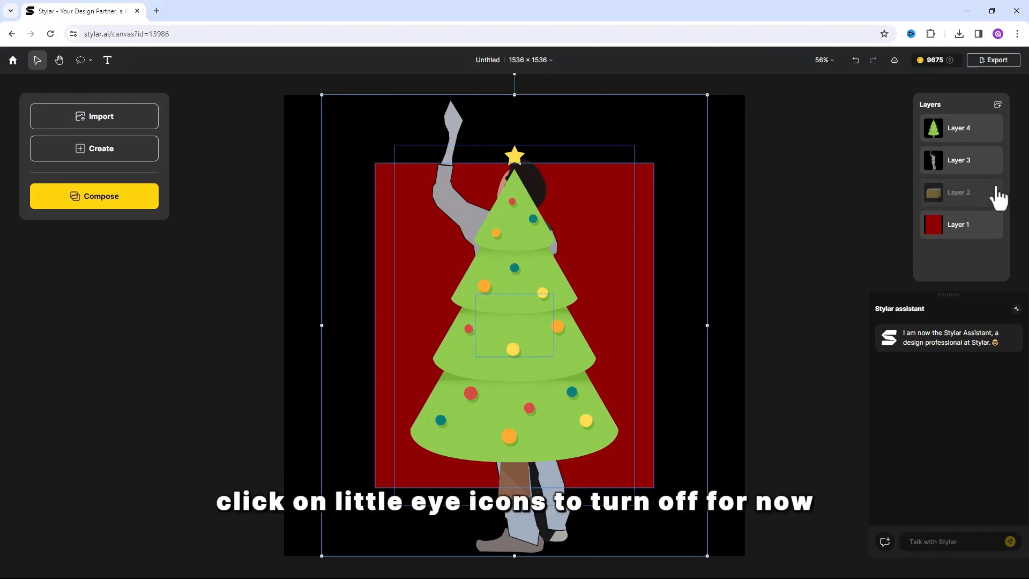
{"action": "left_click", "coordinate": [995, 159]}
{"action": "left_click", "coordinate": [995, 129]}
- Move and enlarge the red background image until it covers the whole canvas
{"action": "left_click", "coordinate": [965, 230]}
{"action": "left_click_drag", "start_coordinate": [559, 288], "coordinate": [446, 216]}
{"action": "left_click_drag", "start_coordinate": [563, 420], "coordinate": [746, 559]}
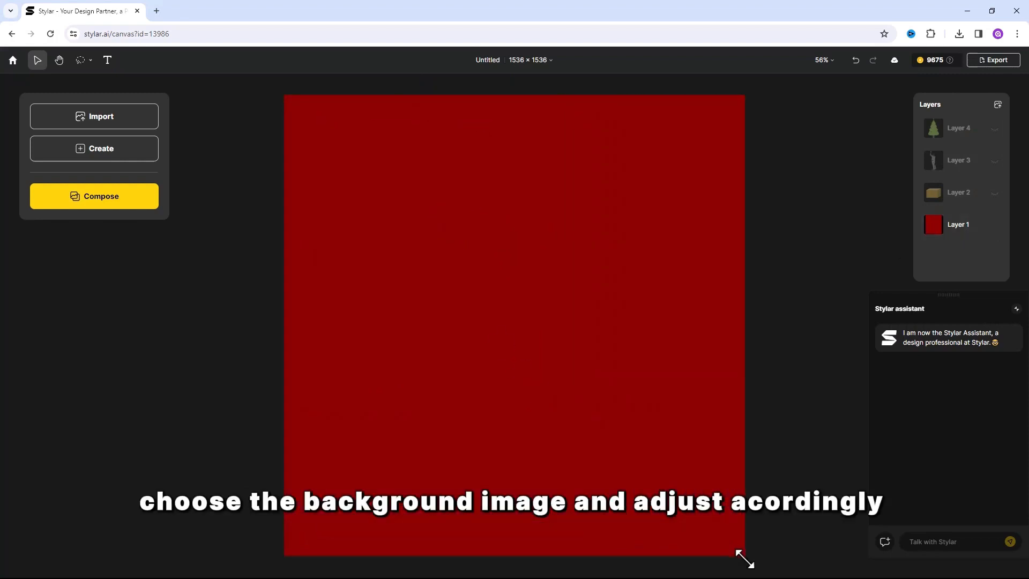
- Show the tree layer, scale the tree down slightly and place it left of the canvas centre
{"action": "left_click", "coordinate": [960, 140]}
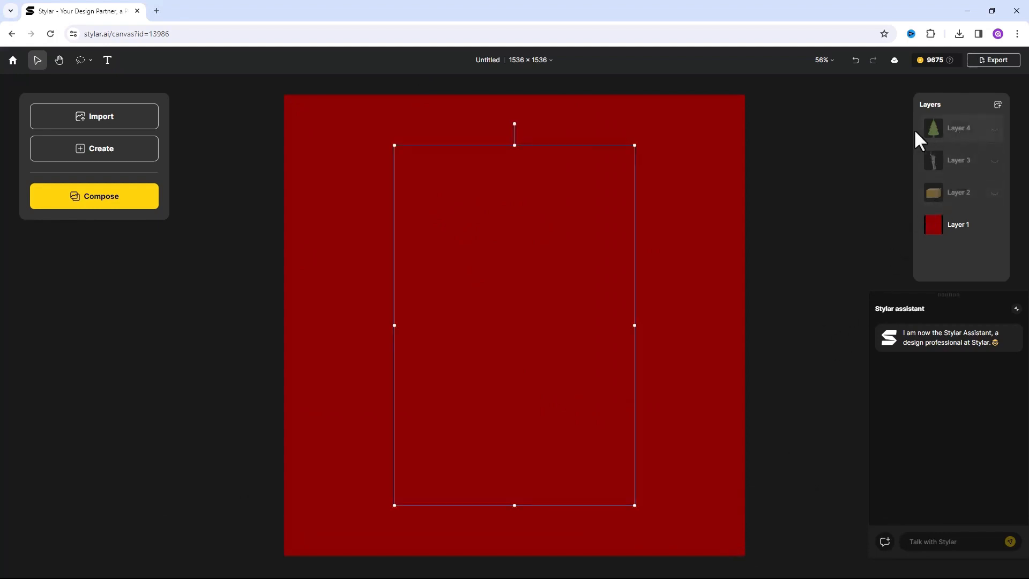
{"action": "left_click", "coordinate": [995, 130]}
{"action": "left_click_drag", "start_coordinate": [558, 327], "coordinate": [499, 304]}
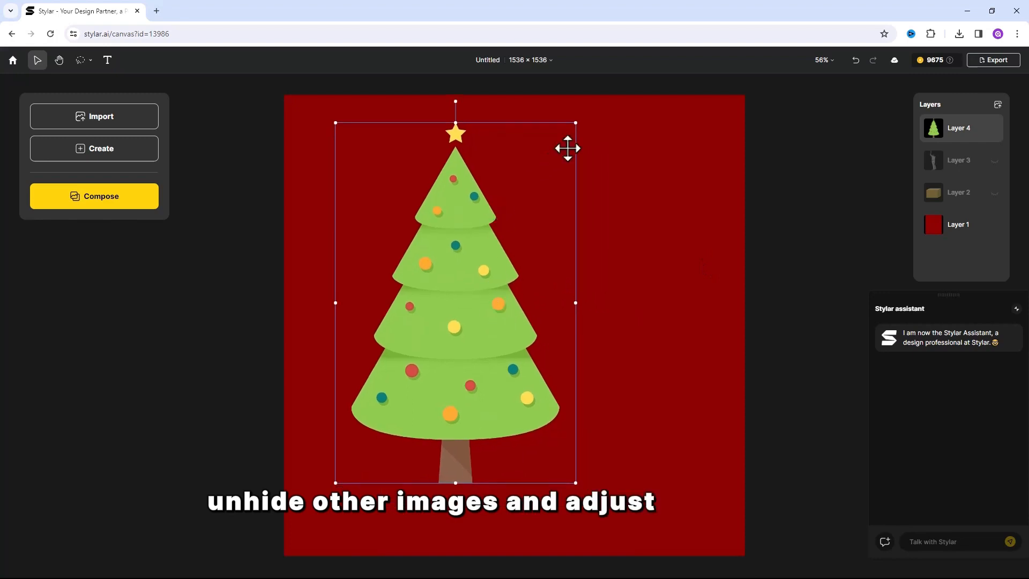
{"action": "left_click_drag", "start_coordinate": [576, 124], "coordinate": [540, 201]}
{"action": "left_click_drag", "start_coordinate": [436, 399], "coordinate": [460, 376]}
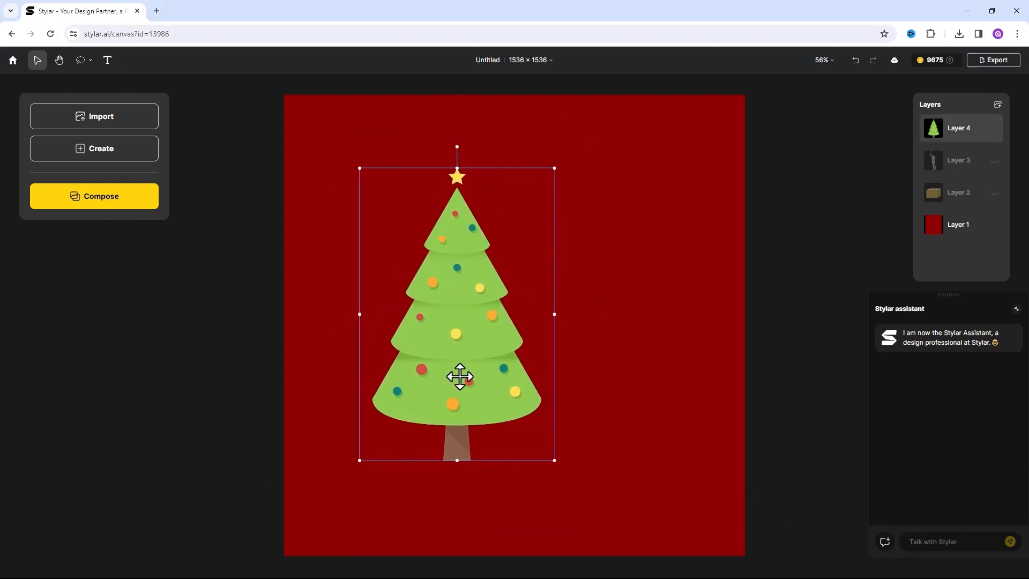
- Show the man layer, shrink the man to less than half size and stand him right of the tree
{"action": "left_click", "coordinate": [951, 163]}
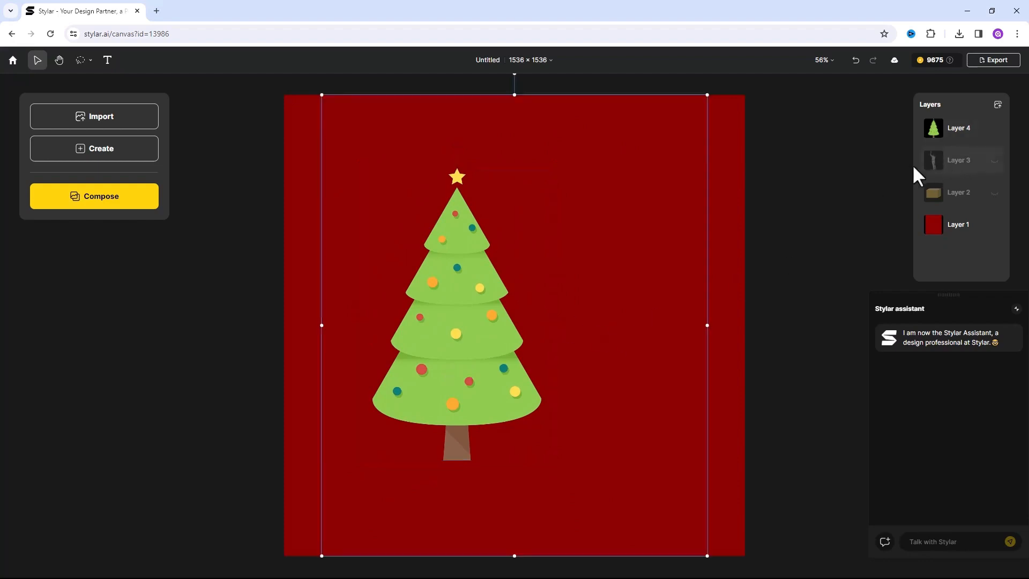
{"action": "left_click", "coordinate": [994, 161]}
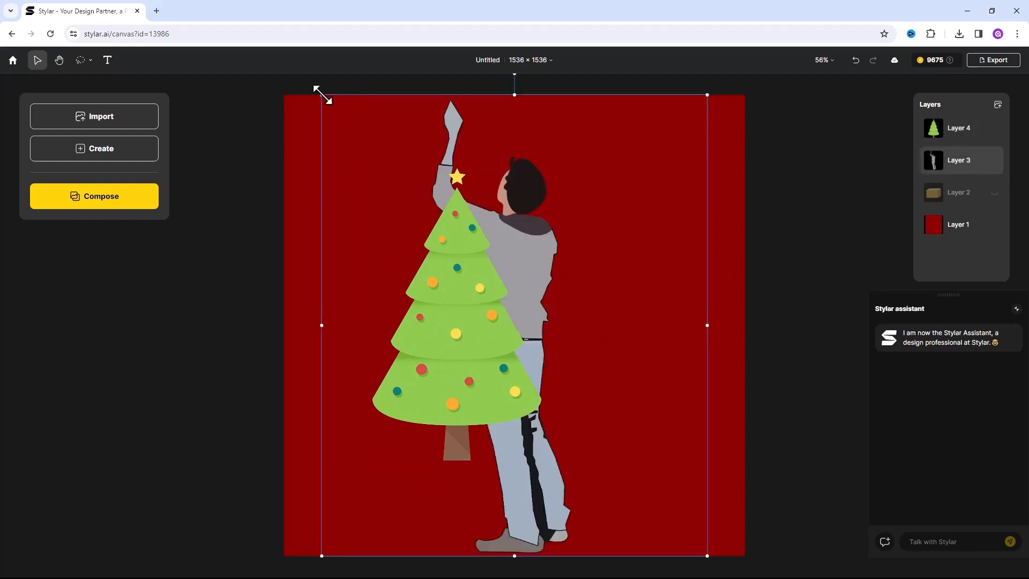
{"action": "left_click_drag", "start_coordinate": [322, 95], "coordinate": [555, 336]}
{"action": "left_click_drag", "start_coordinate": [625, 432], "coordinate": [612, 342]}
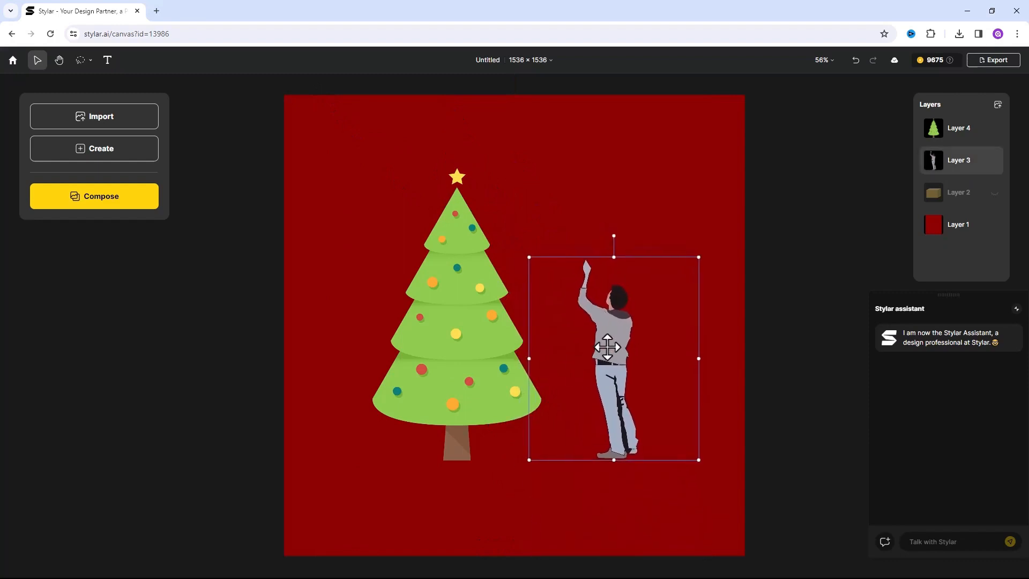
- Show the box layer, bring it in front of the tree layer and place the box at the tree's foot
{"action": "left_click", "coordinate": [960, 194]}
{"action": "left_click", "coordinate": [995, 193]}
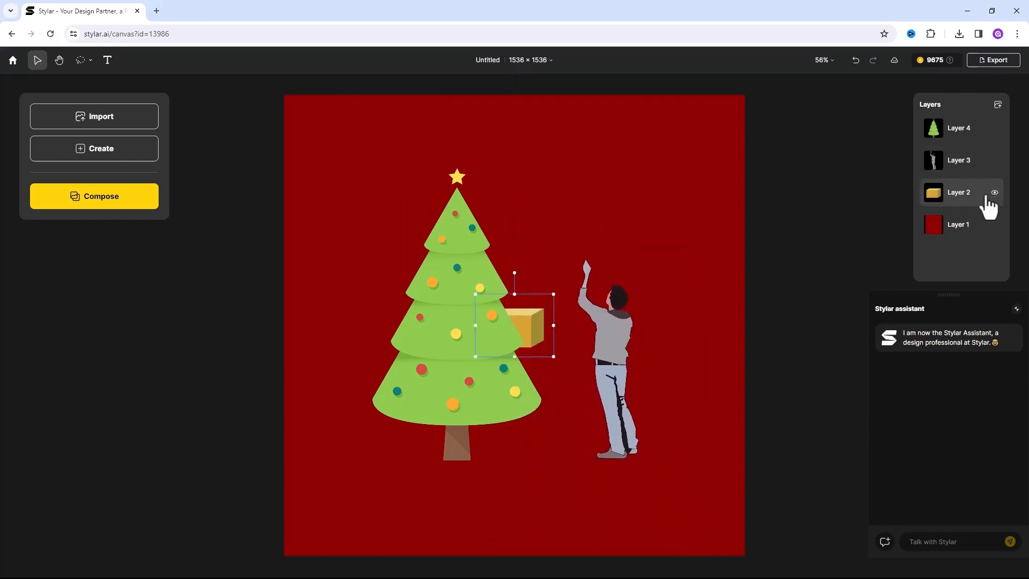
{"action": "left_click_drag", "start_coordinate": [973, 196], "coordinate": [965, 144]}
{"action": "left_click_drag", "start_coordinate": [533, 323], "coordinate": [385, 476]}
- Duplicate the box three times and arrange the differently sized boxes around the base of the tree trunk
{"action": "right_click", "coordinate": [516, 472]}
{"action": "left_click", "coordinate": [536, 464]}
{"action": "left_click_drag", "start_coordinate": [441, 506], "coordinate": [434, 445]}
{"action": "right_click", "coordinate": [455, 458]}
{"action": "left_click", "coordinate": [472, 464]}
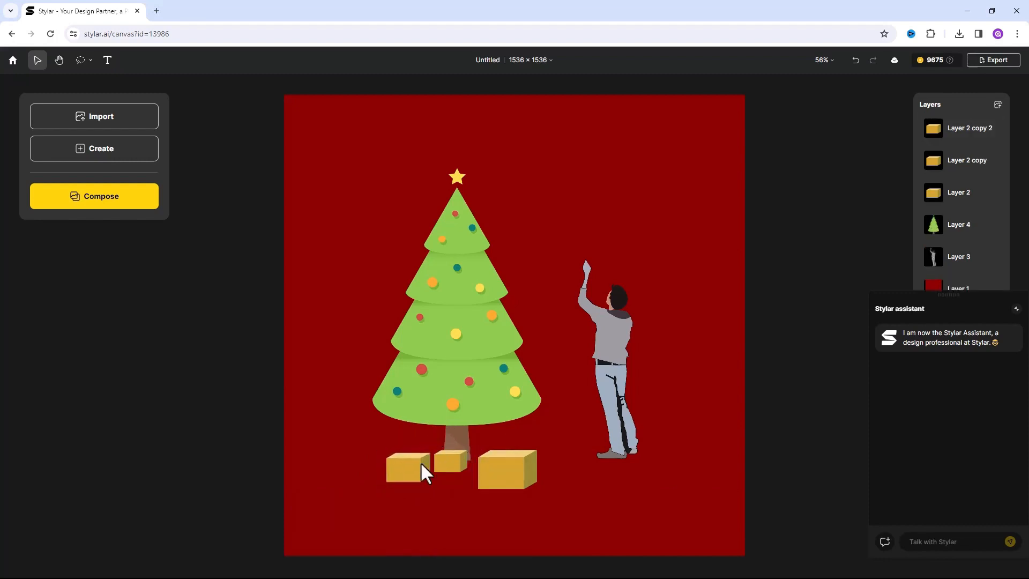
{"action": "right_click", "coordinate": [415, 465]}
{"action": "left_click", "coordinate": [424, 463]}
{"action": "left_click_drag", "start_coordinate": [425, 467], "coordinate": [471, 499]}
{"action": "left_click", "coordinate": [448, 478]}
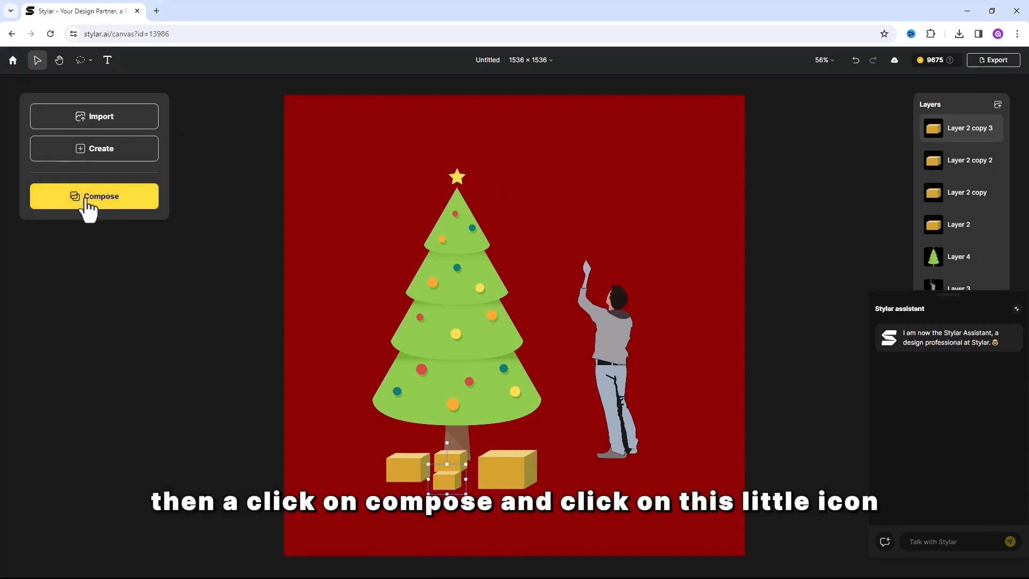
- Compose the scene with an automatically generated prompt and the Realistic style, and generate the results
{"action": "left_click", "coordinate": [102, 202]}
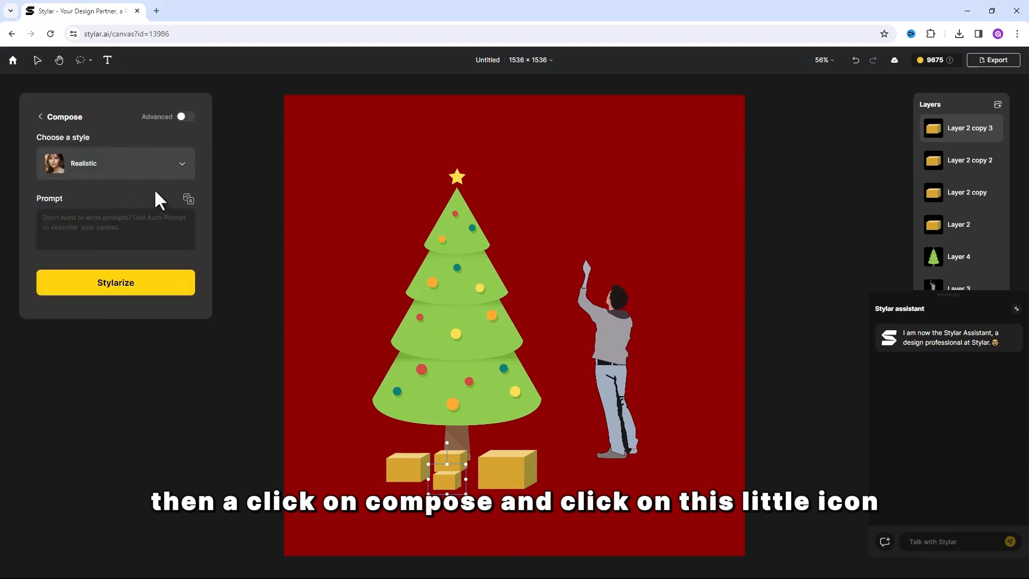
{"action": "left_click", "coordinate": [189, 199]}
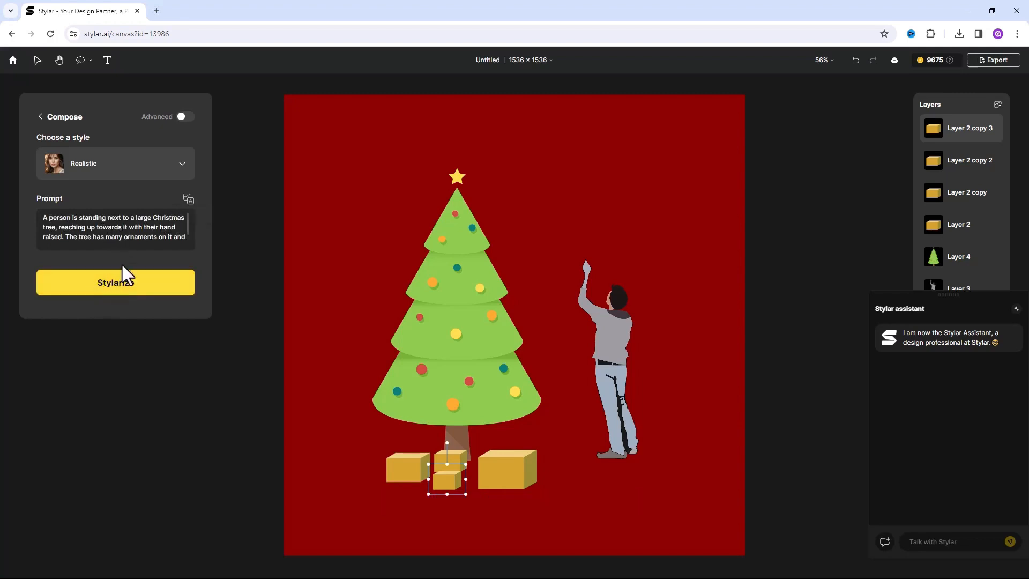
{"action": "left_click", "coordinate": [144, 168]}
{"action": "scroll", "coordinate": [116, 255], "scroll_direction": "down", "scroll_amount": 5}
{"action": "scroll", "coordinate": [108, 294], "scroll_direction": "up", "scroll_amount": 5}
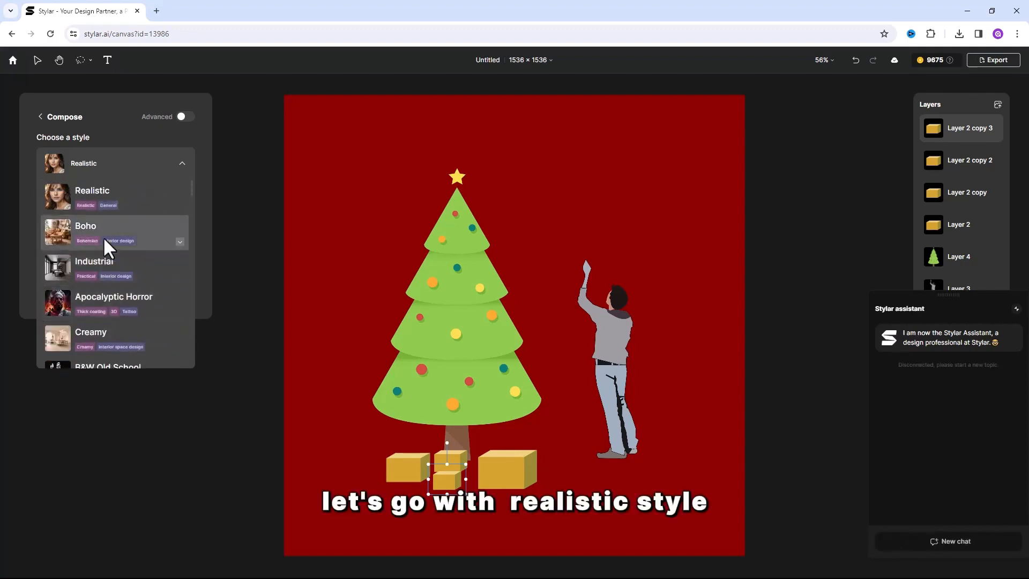
{"action": "left_click", "coordinate": [92, 192]}
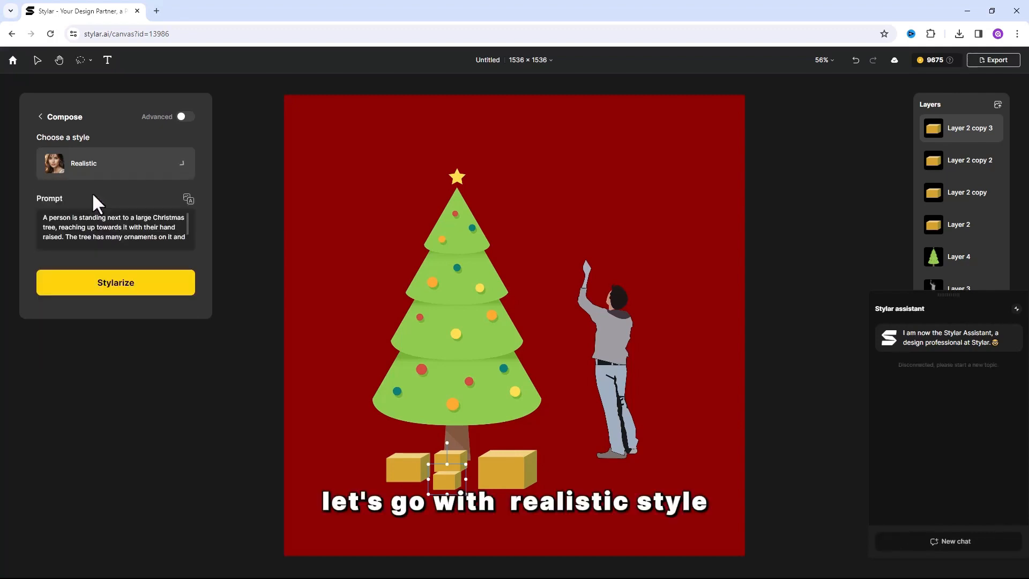
{"action": "left_click", "coordinate": [122, 293]}
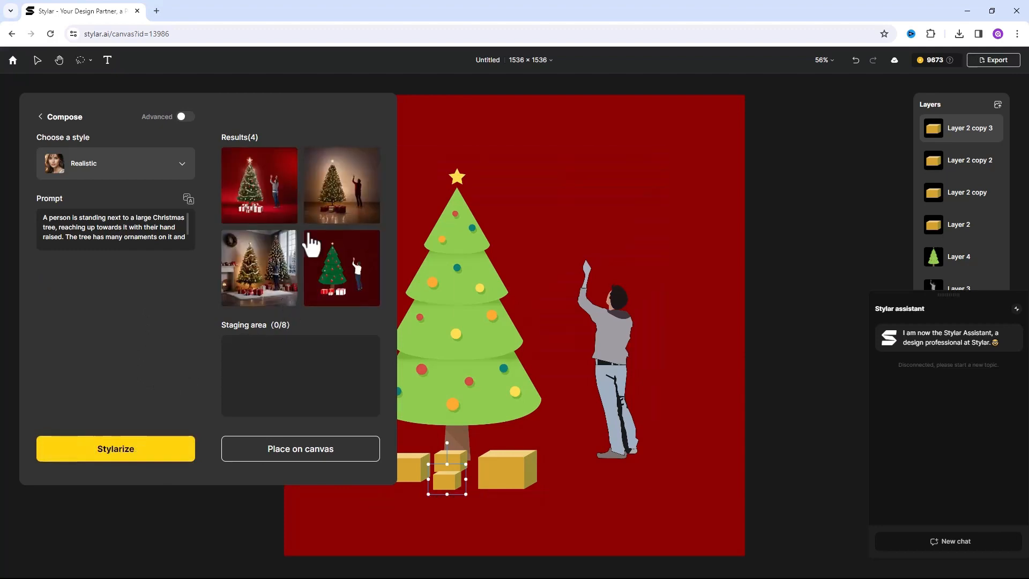
- Preview the generated images at larger size and return to the canvas without placing any
{"action": "mouse_move", "coordinate": [261, 191]}
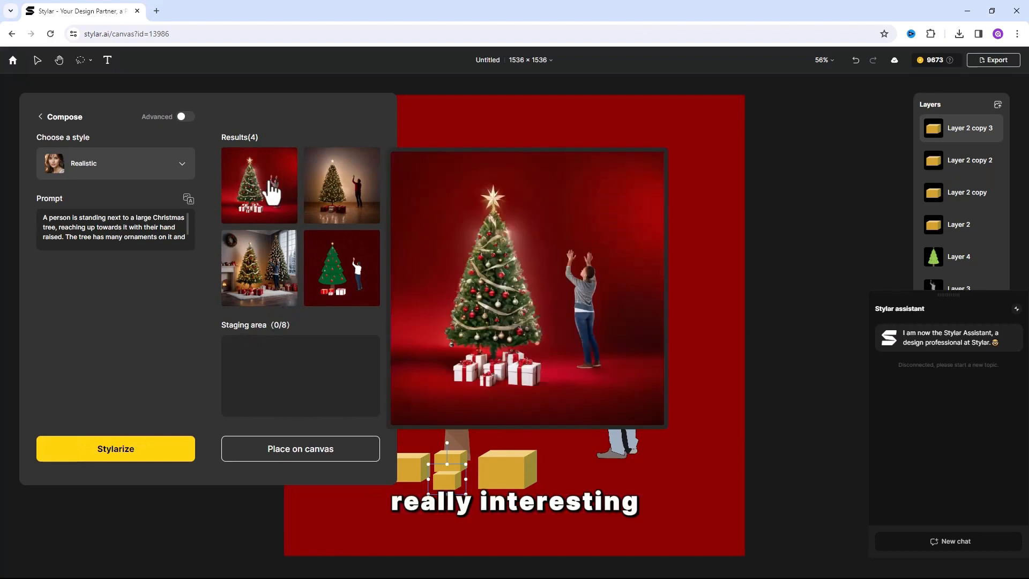
{"action": "mouse_move", "coordinate": [321, 185]}
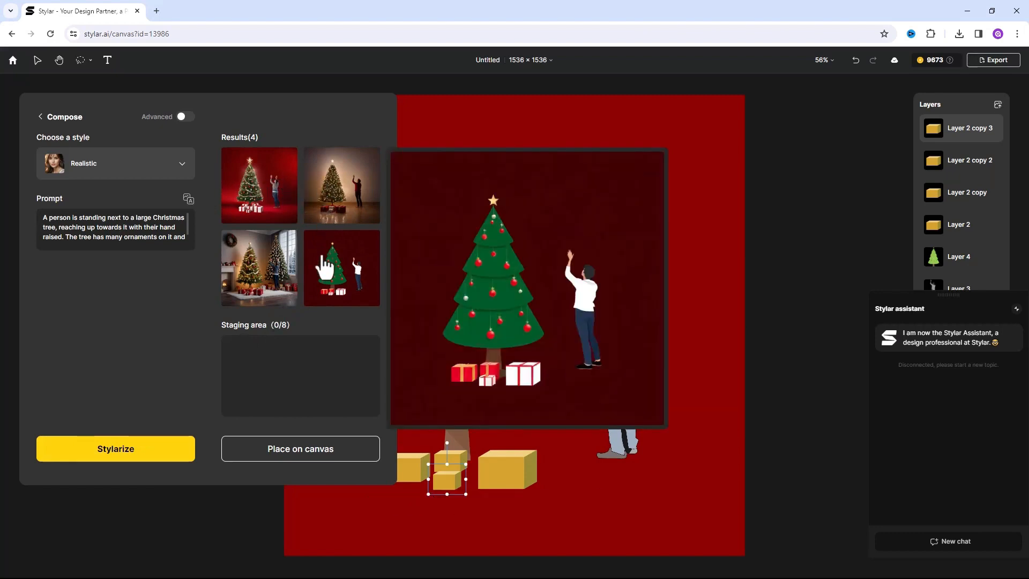
{"action": "mouse_move", "coordinate": [276, 290]}
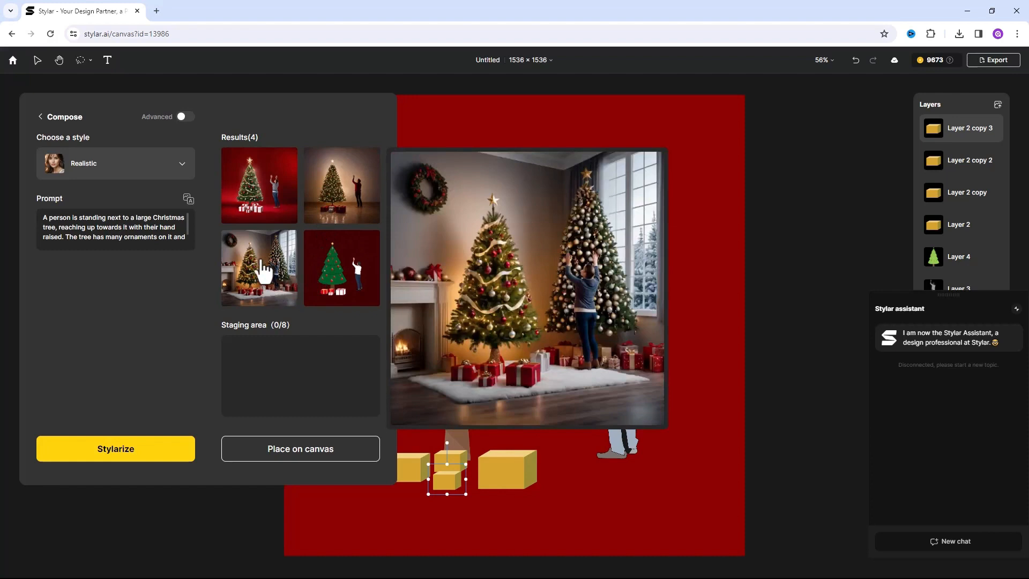
{"action": "mouse_move", "coordinate": [265, 217]}
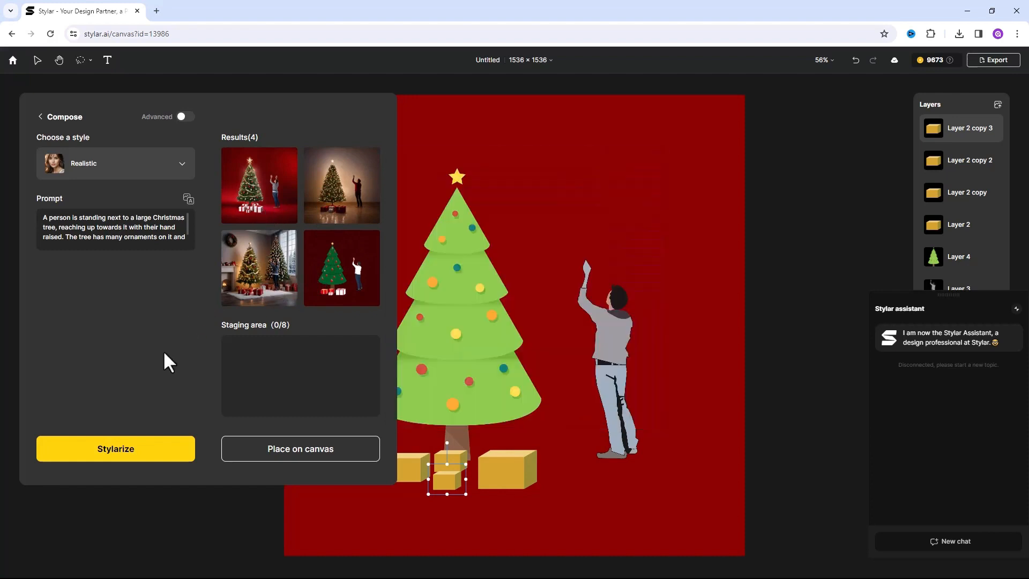
{"action": "left_click", "coordinate": [39, 117]}
- Enlarge the tree slightly and shift it down and to the right
{"action": "left_click", "coordinate": [464, 379]}
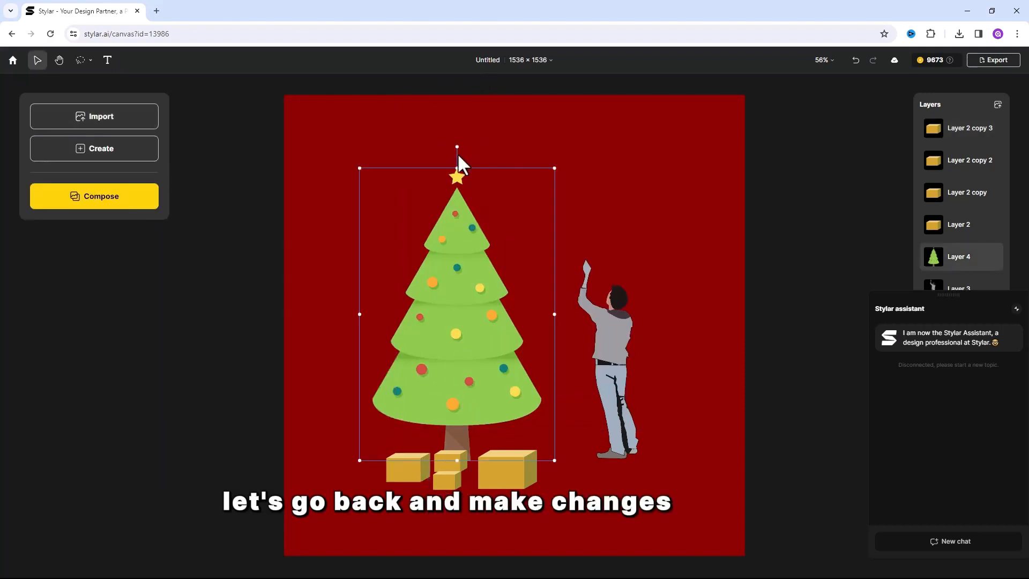
{"action": "left_click_drag", "start_coordinate": [359, 167], "coordinate": [318, 111]}
{"action": "left_click_drag", "start_coordinate": [436, 287], "coordinate": [459, 314]}
- Spread the four boxes out around the lowered trunk, with the largest one on its right
{"action": "left_click", "coordinate": [506, 477]}
{"action": "left_click_drag", "start_coordinate": [506, 478], "coordinate": [521, 493]}
{"action": "left_click_drag", "start_coordinate": [457, 476], "coordinate": [369, 468]}
{"action": "left_click", "coordinate": [443, 470]}
{"action": "left_click", "coordinate": [397, 469]}
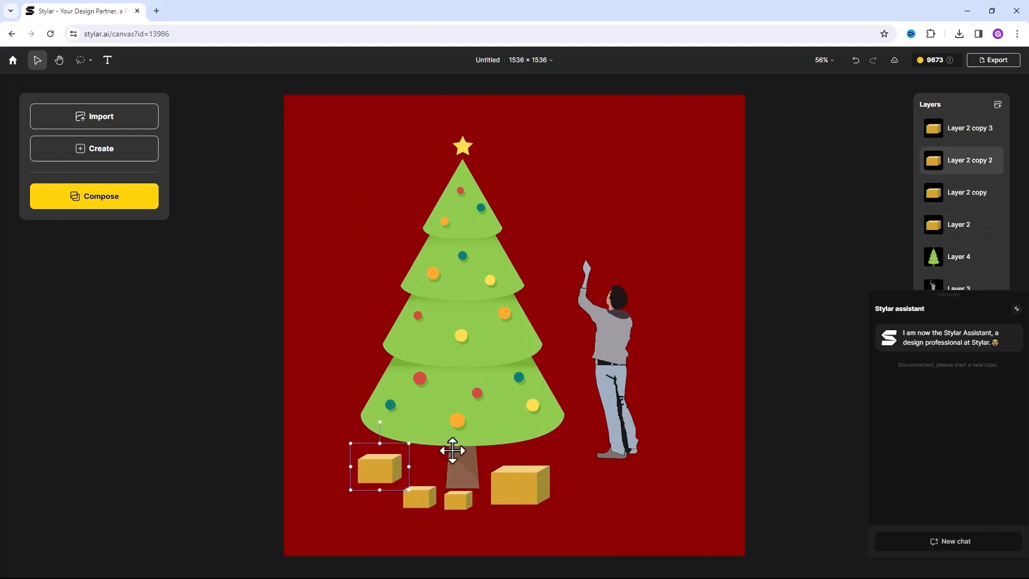
- Enlarge the man and reposition him right of the tree, with his feet level with the largest box's base
{"action": "left_click", "coordinate": [616, 362]}
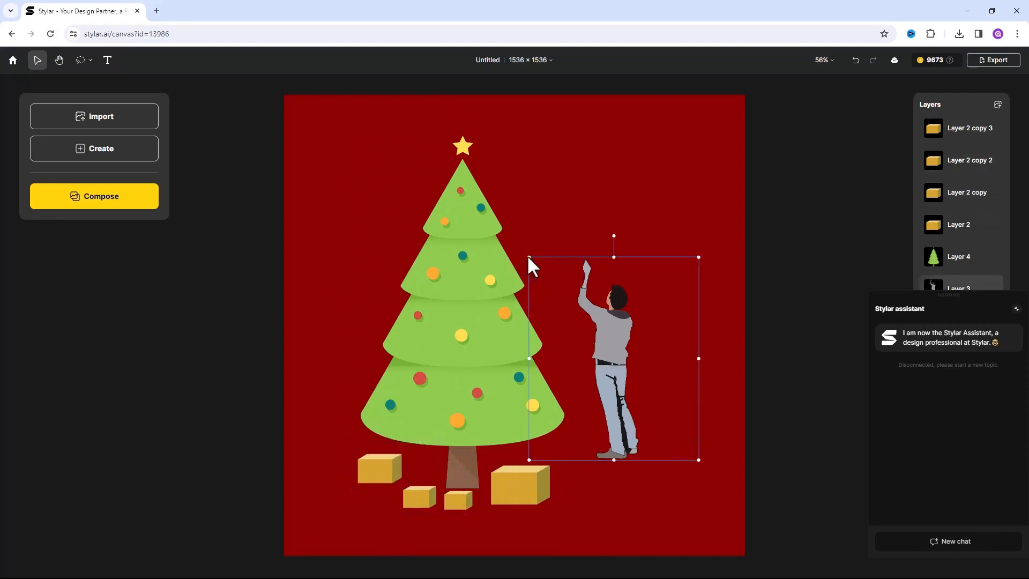
{"action": "left_click_drag", "start_coordinate": [529, 257], "coordinate": [487, 156]}
{"action": "left_click_drag", "start_coordinate": [585, 308], "coordinate": [625, 349]}
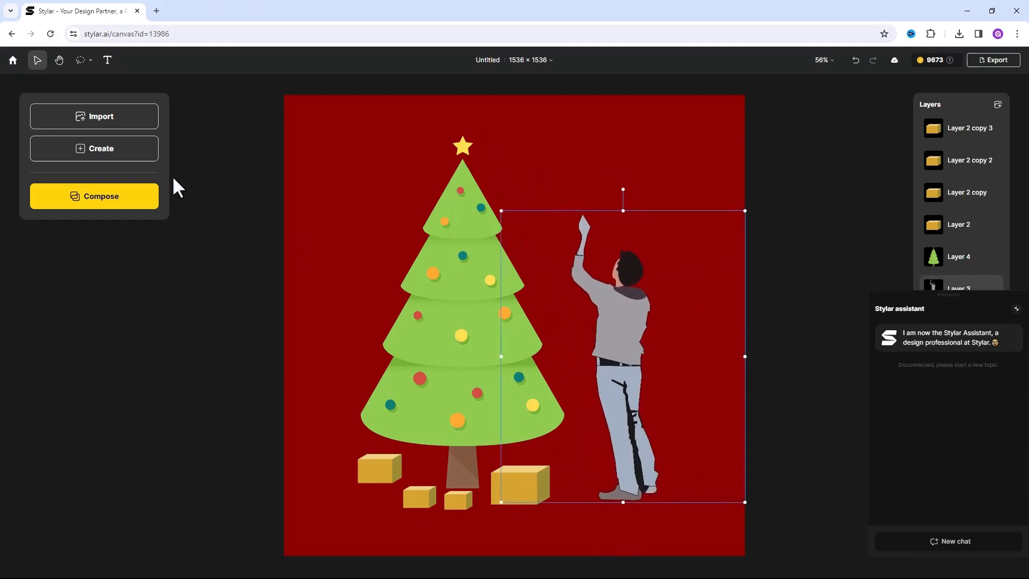
- Regenerate the automatic prompt for the rearranged scene and compose it again in the Realistic style
{"action": "left_click", "coordinate": [92, 202]}
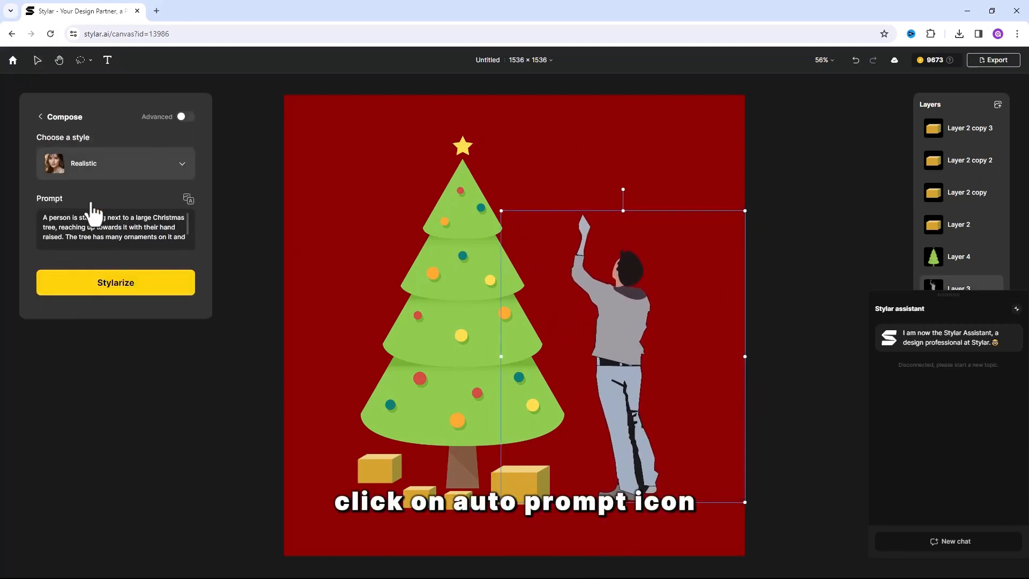
{"action": "left_click", "coordinate": [188, 199]}
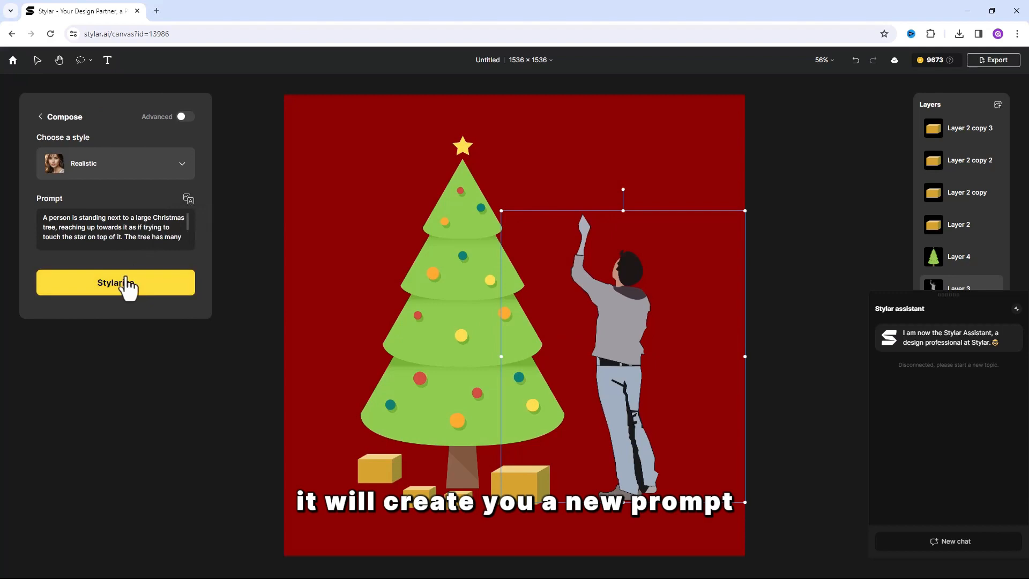
{"action": "left_click", "coordinate": [119, 286]}
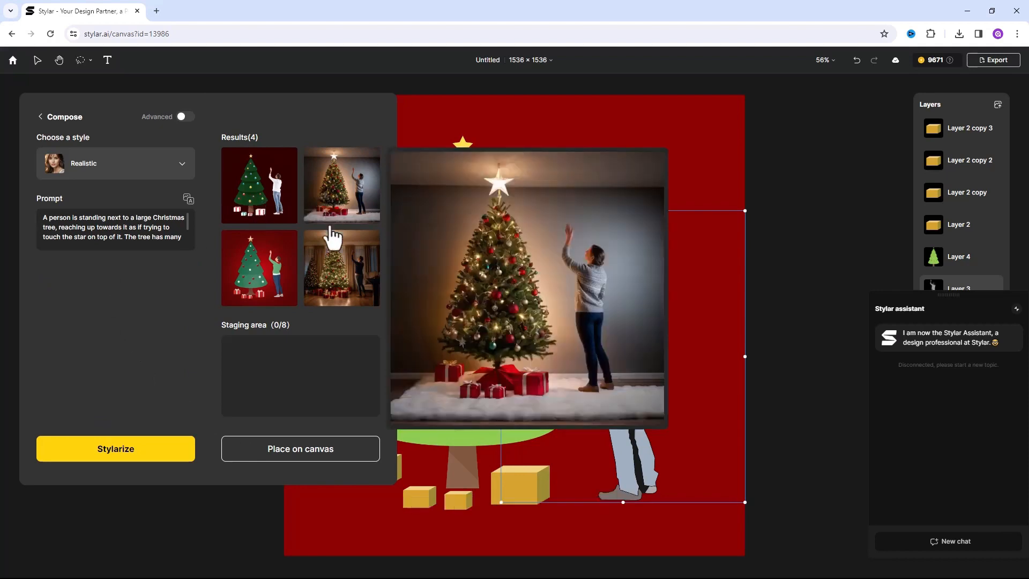
- Preview the new results and stage the one with the glowing white star, grey wall and white rug
{"action": "mouse_move", "coordinate": [267, 271]}
{"action": "mouse_move", "coordinate": [332, 277]}
{"action": "mouse_move", "coordinate": [333, 220]}
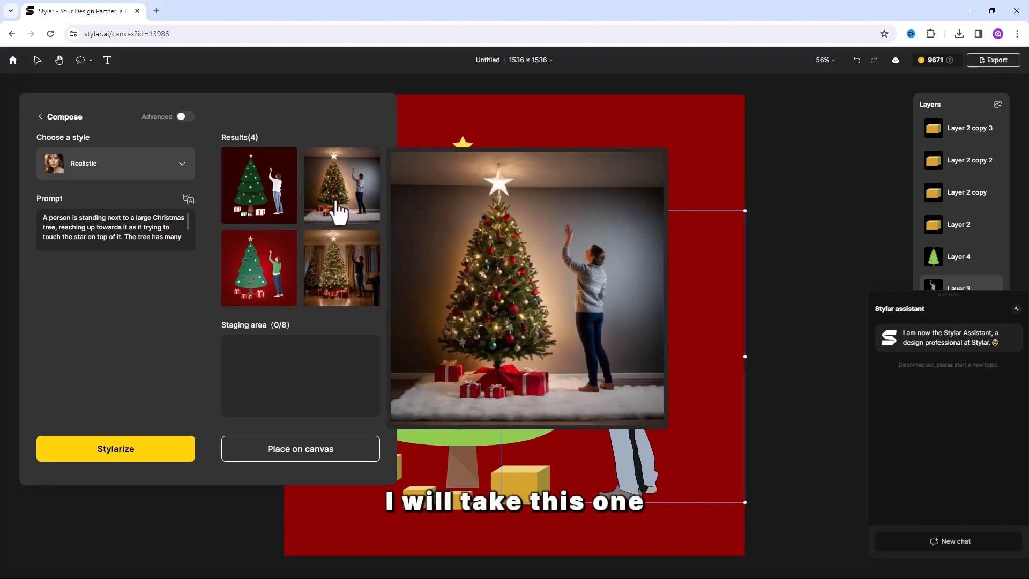
{"action": "left_click", "coordinate": [337, 212]}
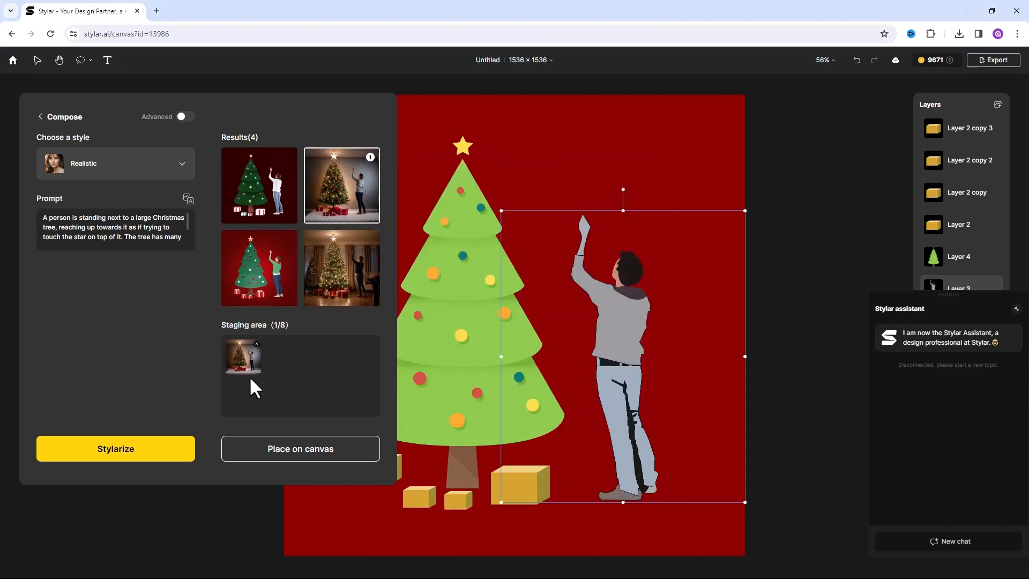
- Change the composition style from Realistic to Innocent Cutie and stylarize the Christmas scene again with the same prompt
{"action": "left_click", "coordinate": [108, 167]}
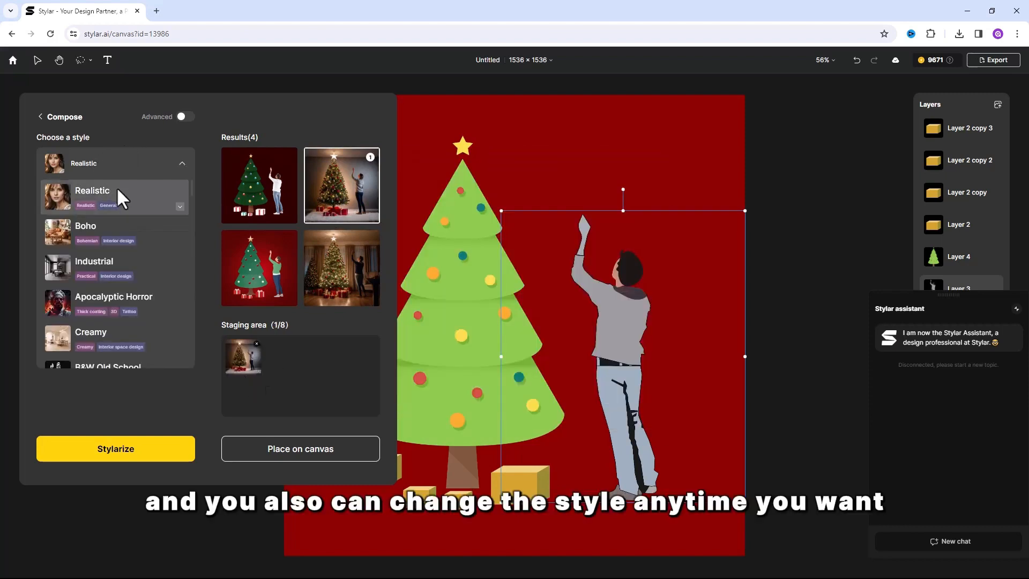
{"action": "scroll", "coordinate": [103, 287], "scroll_direction": "down", "scroll_amount": 3}
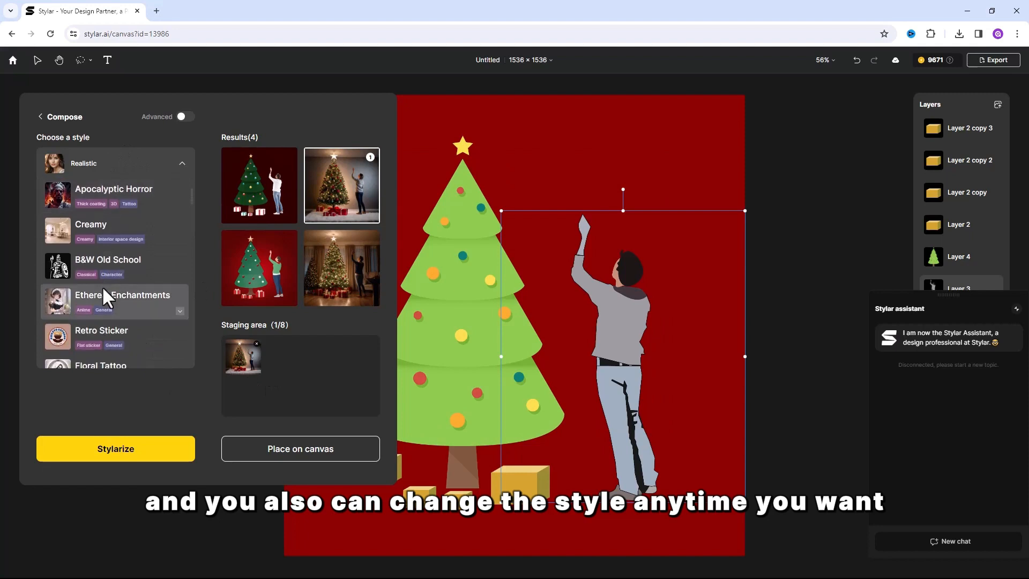
{"action": "scroll", "coordinate": [104, 293], "scroll_direction": "down", "scroll_amount": 5}
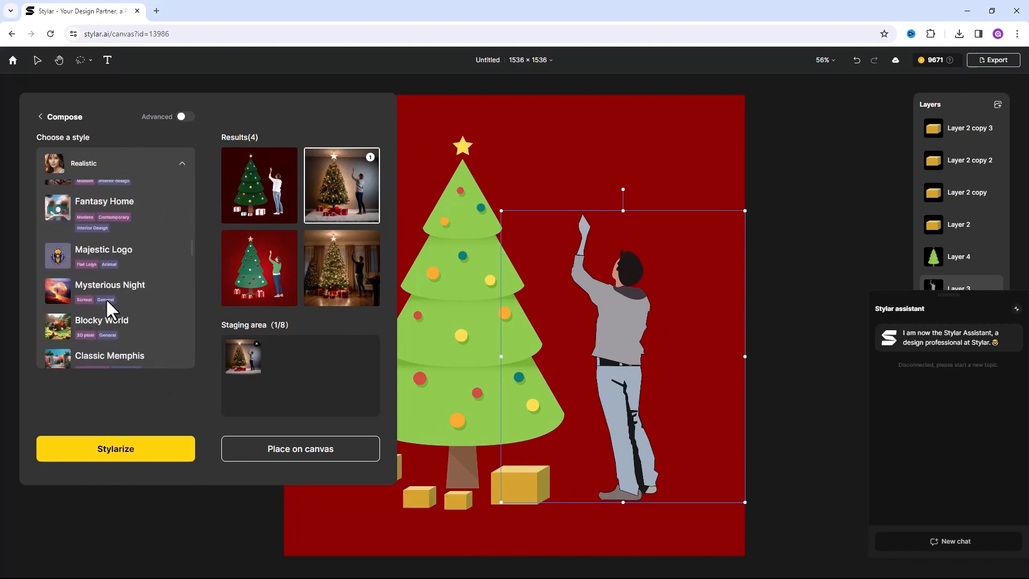
{"action": "scroll", "coordinate": [105, 297], "scroll_direction": "down", "scroll_amount": 5}
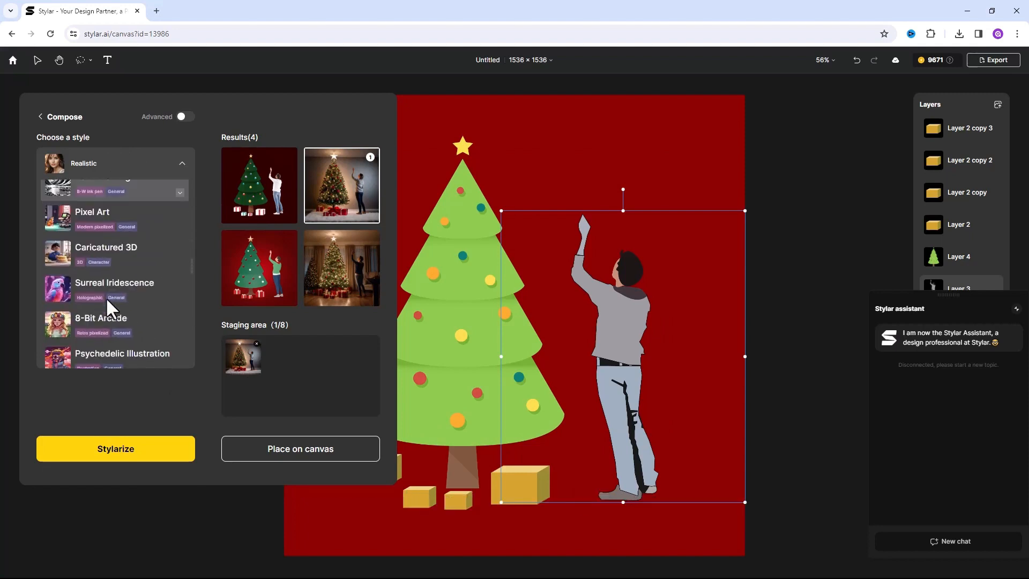
{"action": "scroll", "coordinate": [108, 288], "scroll_direction": "down", "scroll_amount": 5}
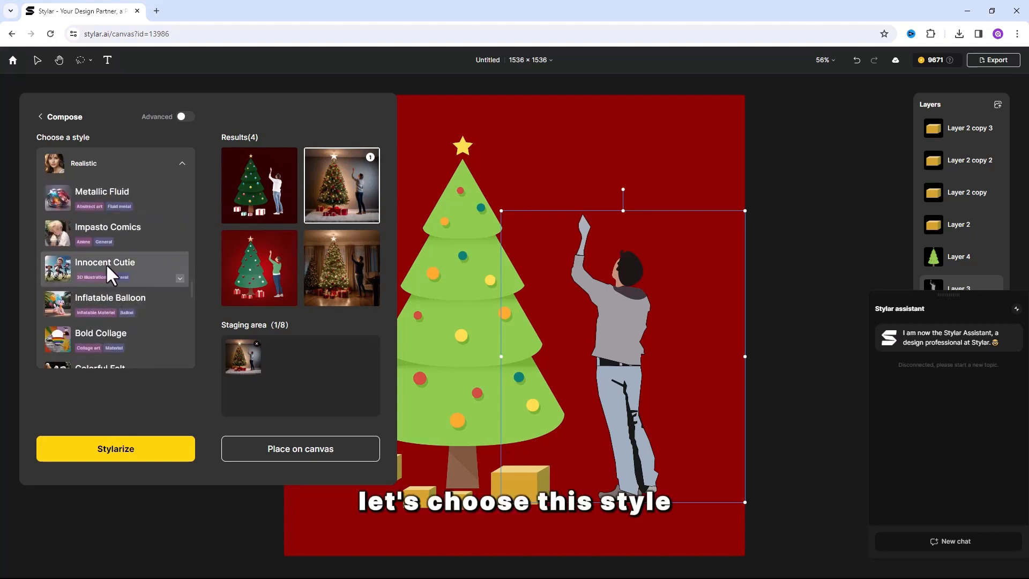
{"action": "left_click", "coordinate": [98, 261]}
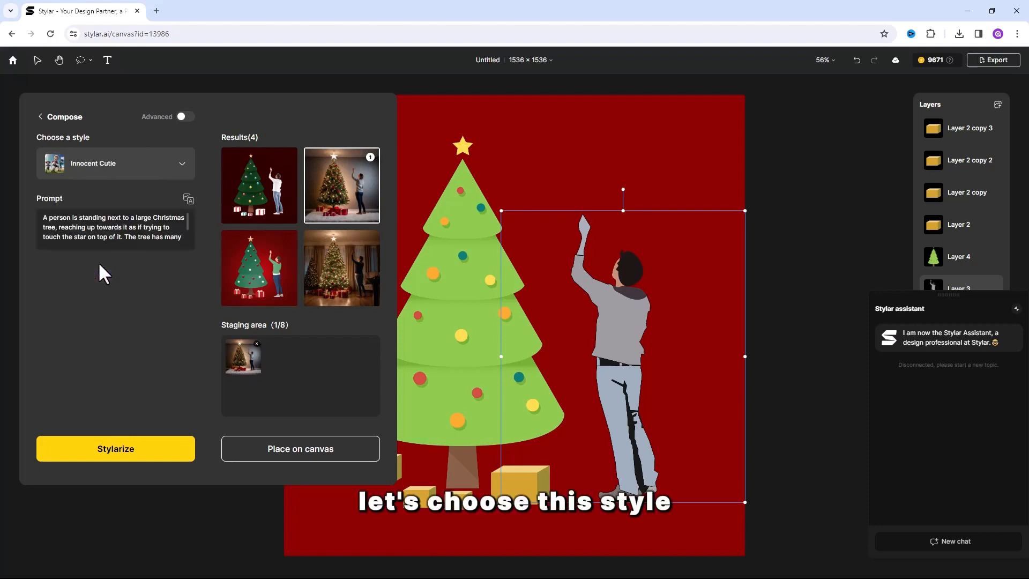
{"action": "left_click", "coordinate": [131, 456]}
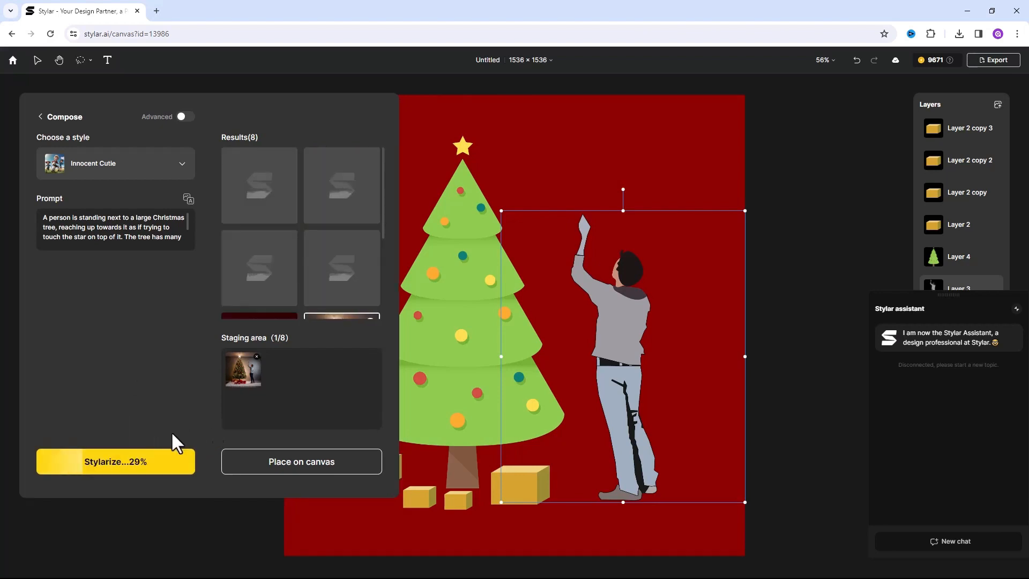
- Preview the Innocent Cutie results, stage the snowy forest one, and place both staged images on the canvas
{"action": "mouse_move", "coordinate": [261, 228]}
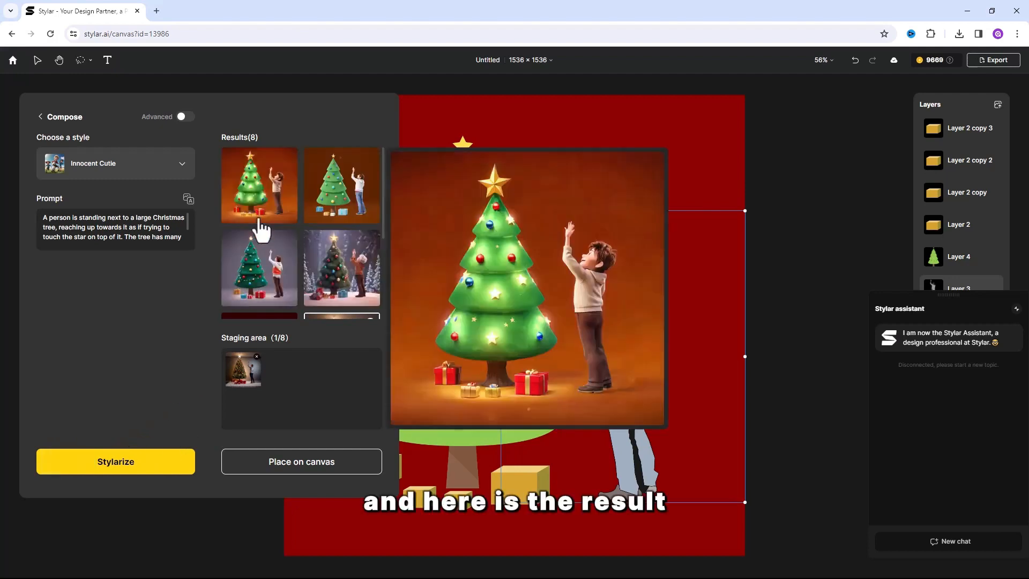
{"action": "mouse_move", "coordinate": [330, 203]}
{"action": "mouse_move", "coordinate": [329, 250]}
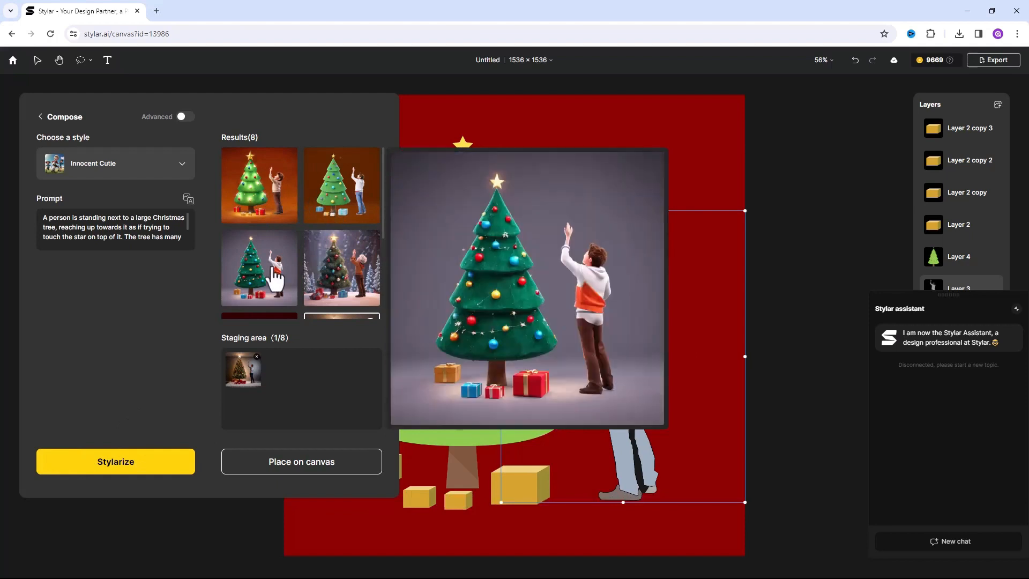
{"action": "mouse_move", "coordinate": [322, 278]}
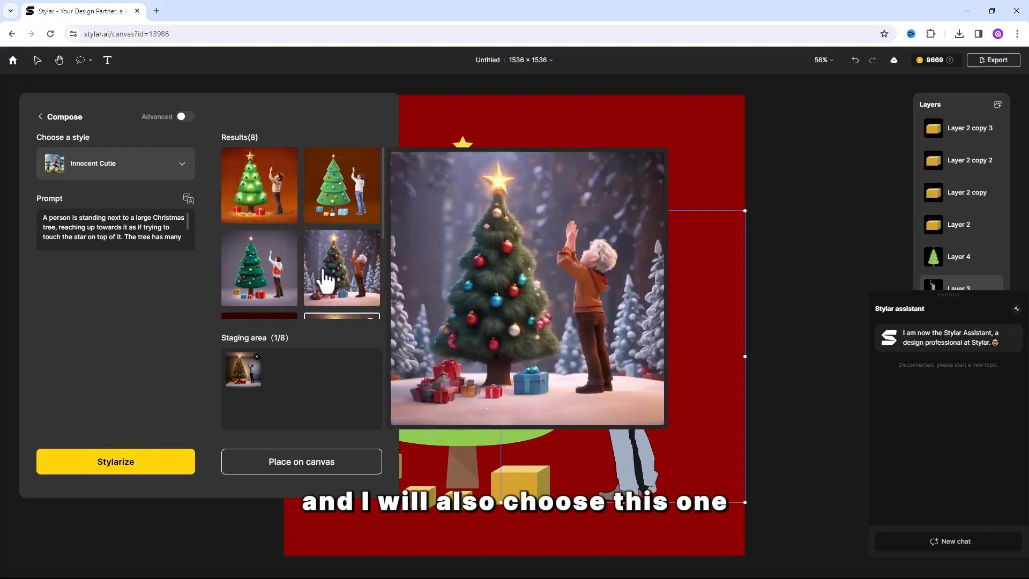
{"action": "left_click", "coordinate": [325, 280]}
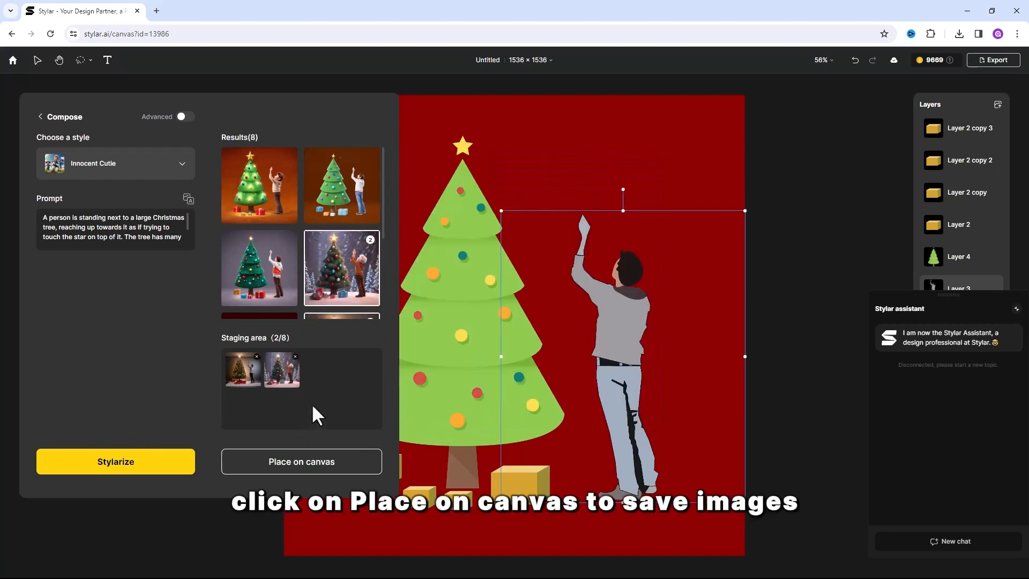
{"action": "left_click", "coordinate": [297, 466]}
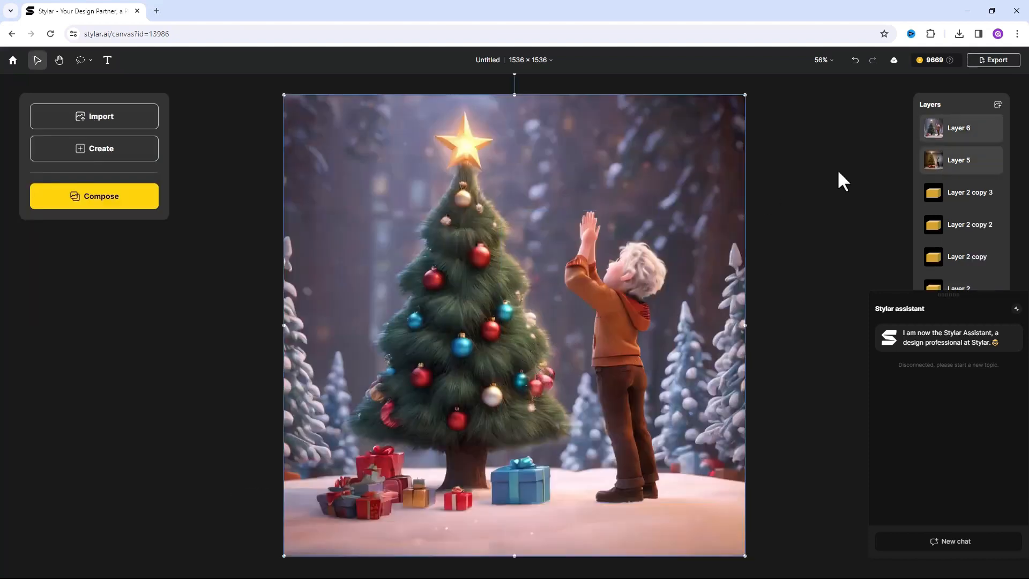
- Save the two newly placed layers, Layer 5 and Layer 6, as image files
{"action": "left_click", "coordinate": [973, 166]}
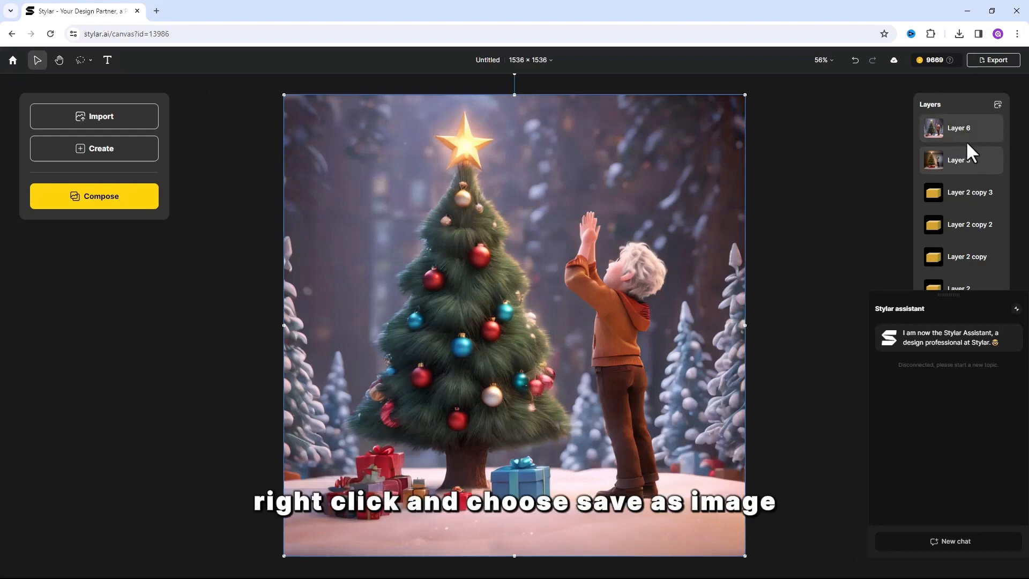
{"action": "right_click", "coordinate": [960, 135]}
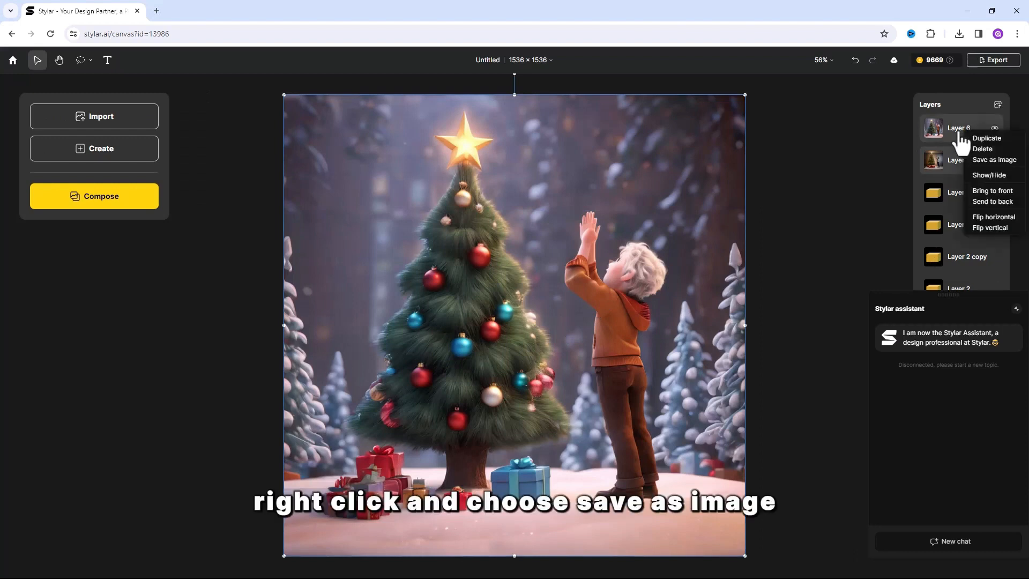
{"action": "left_click", "coordinate": [988, 161]}
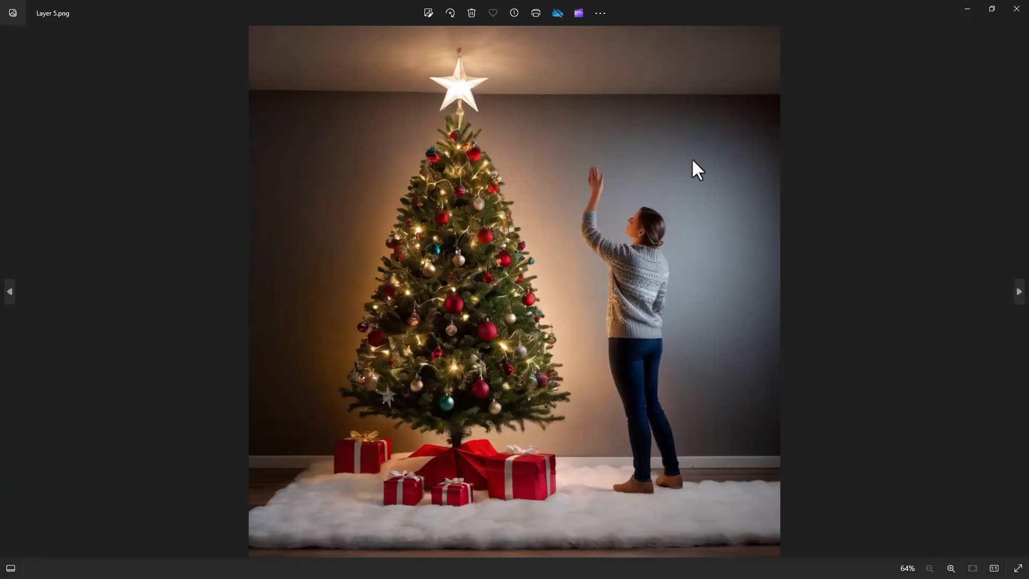
- Inspect the saved Layer 5.png up close and go on to the next saved image
{"action": "scroll", "coordinate": [574, 200], "scroll_direction": "up", "scroll_amount": 2}
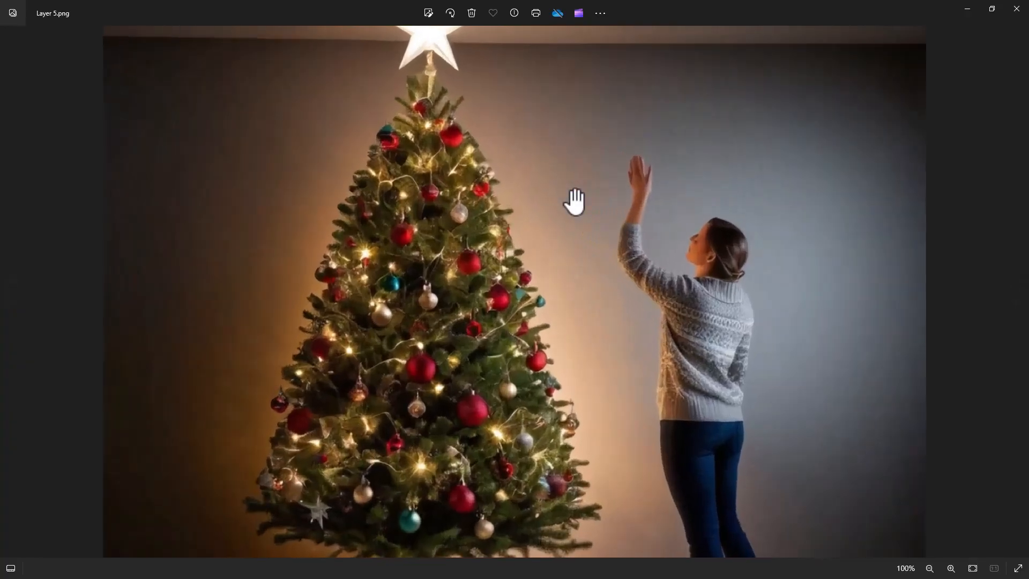
{"action": "scroll", "coordinate": [575, 200], "scroll_direction": "down", "scroll_amount": 2}
{"action": "left_click", "coordinate": [1020, 290]}
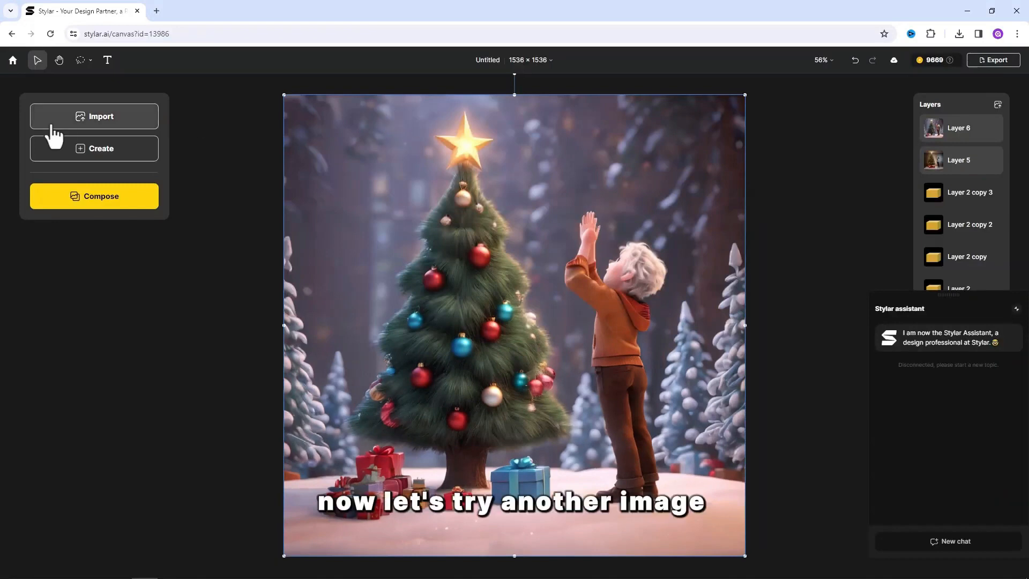
- Import 2d image.jpg and enlarge the cartoon portrait until it covers the whole canvas
{"action": "left_click", "coordinate": [96, 128]}
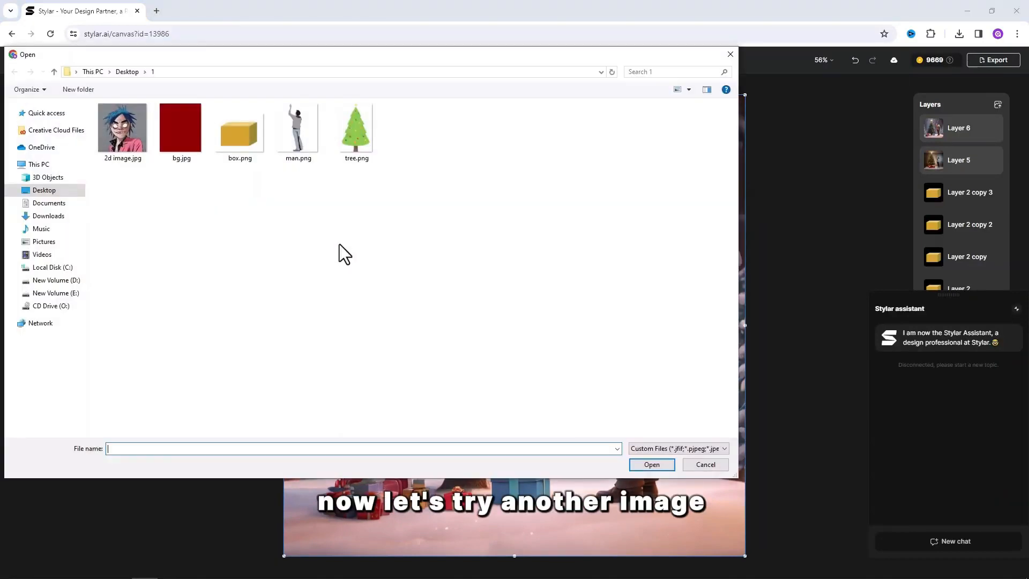
{"action": "double_click", "coordinate": [134, 142]}
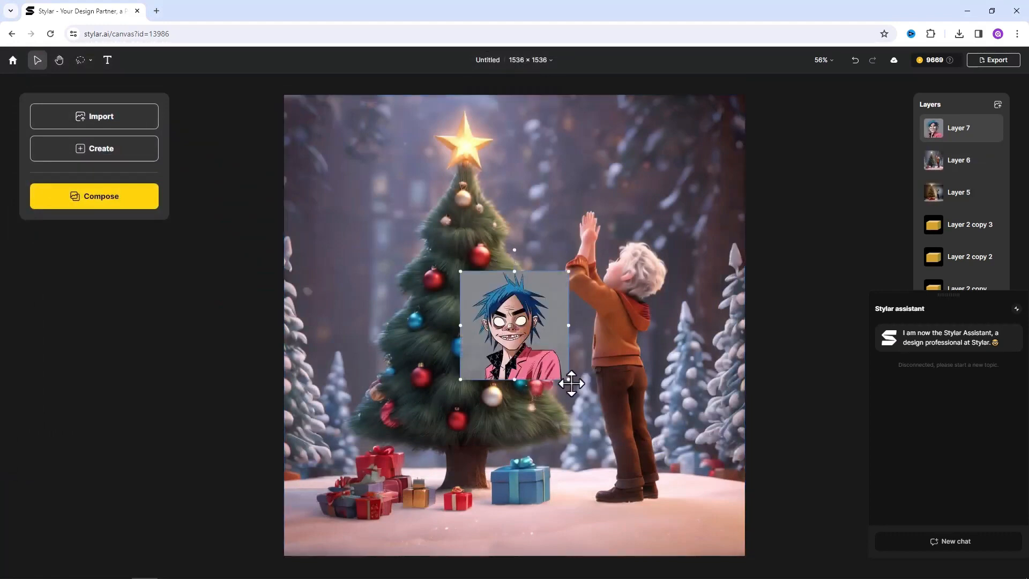
{"action": "left_click_drag", "start_coordinate": [568, 381], "coordinate": [769, 533]}
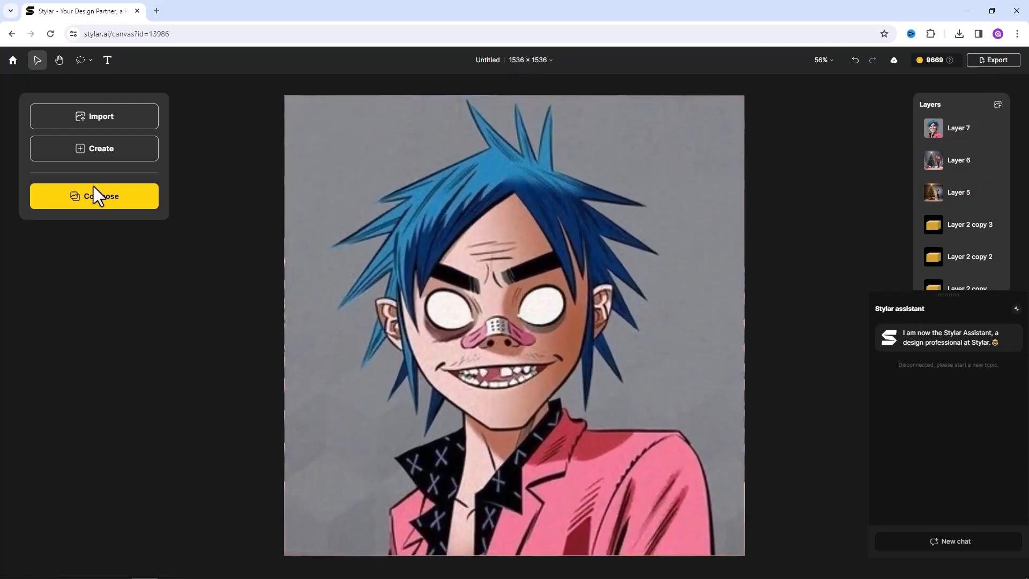
- Generate an automatic prompt for the cartoon portrait and compose it in the Innocent Cutie style
{"action": "left_click", "coordinate": [86, 200]}
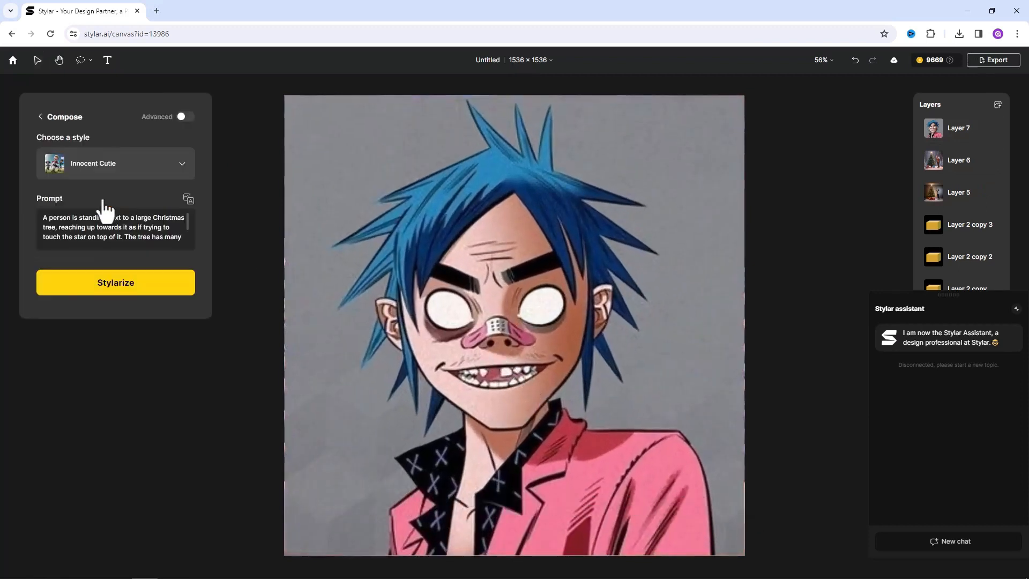
{"action": "left_click", "coordinate": [188, 199]}
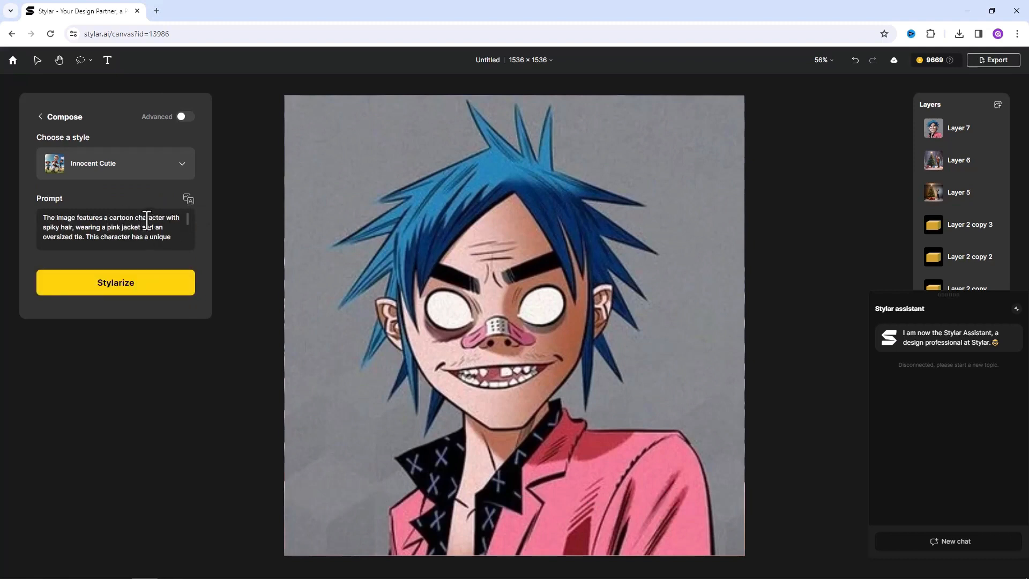
{"action": "left_click", "coordinate": [133, 169]}
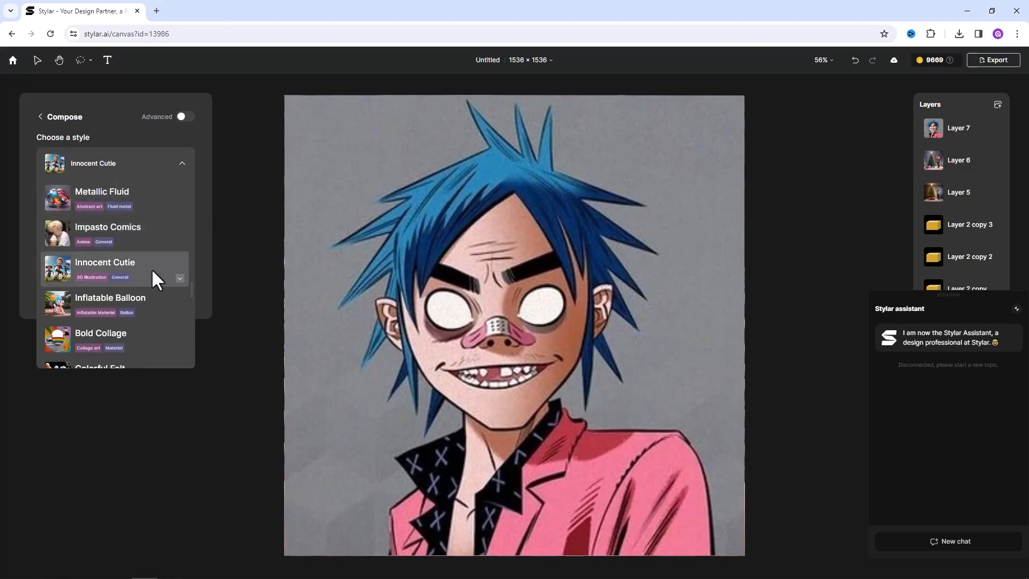
{"action": "left_click", "coordinate": [93, 175]}
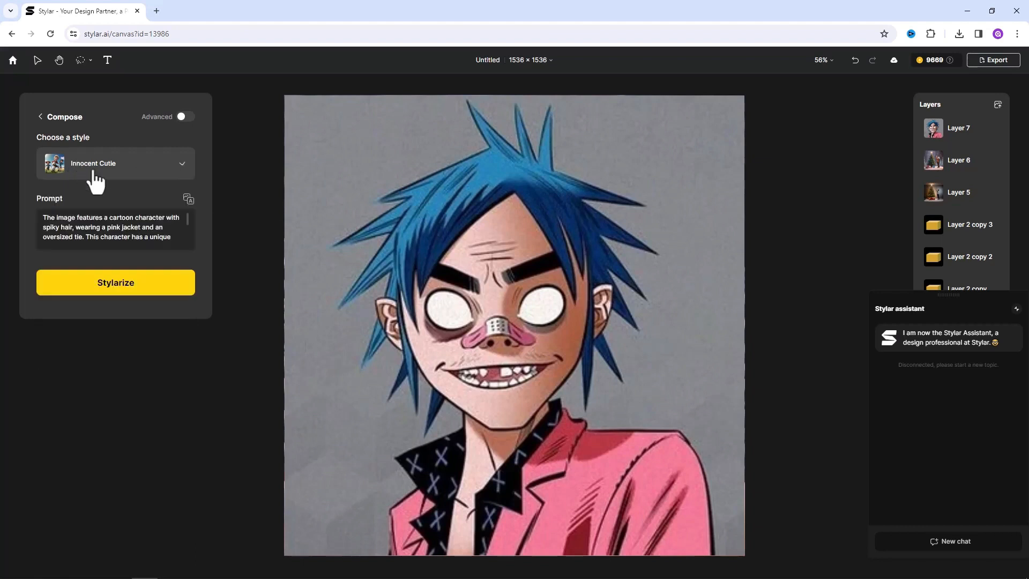
{"action": "left_click", "coordinate": [123, 288]}
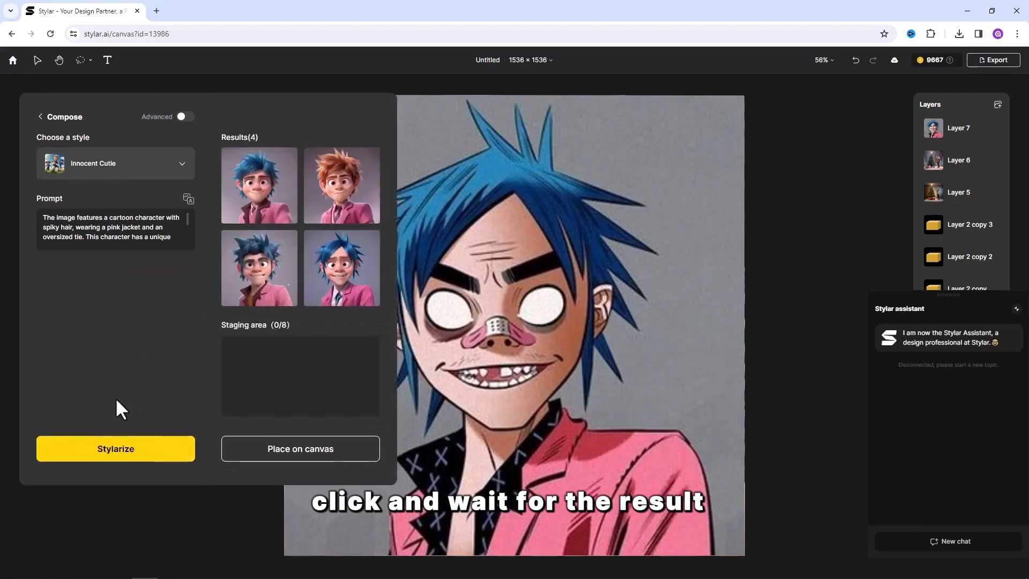
- Preview the Innocent Cutie portraits, and compose the cartoon portrait again in the Realistic style with the same prompt
{"action": "mouse_move", "coordinate": [247, 217]}
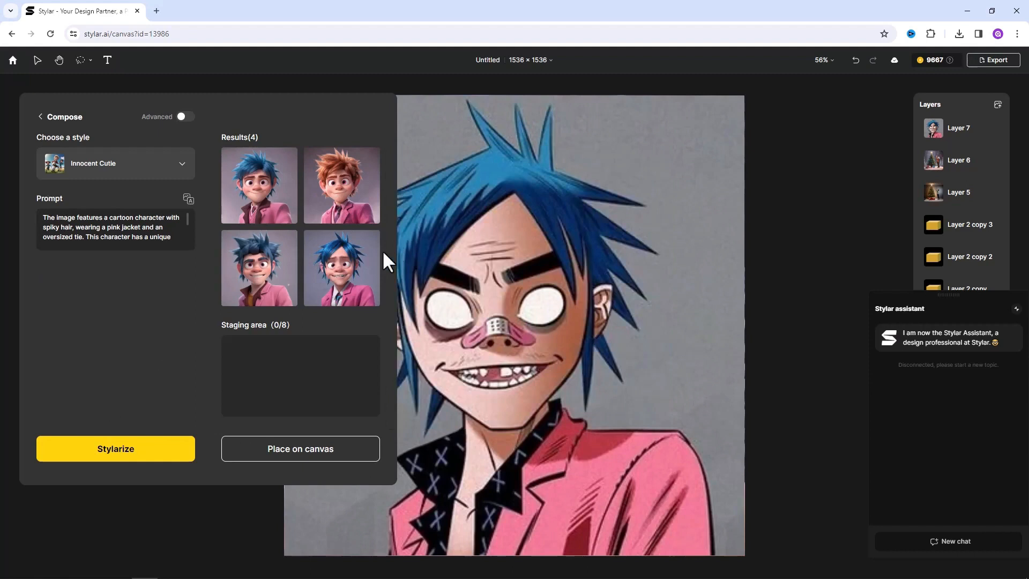
{"action": "mouse_move", "coordinate": [361, 265]}
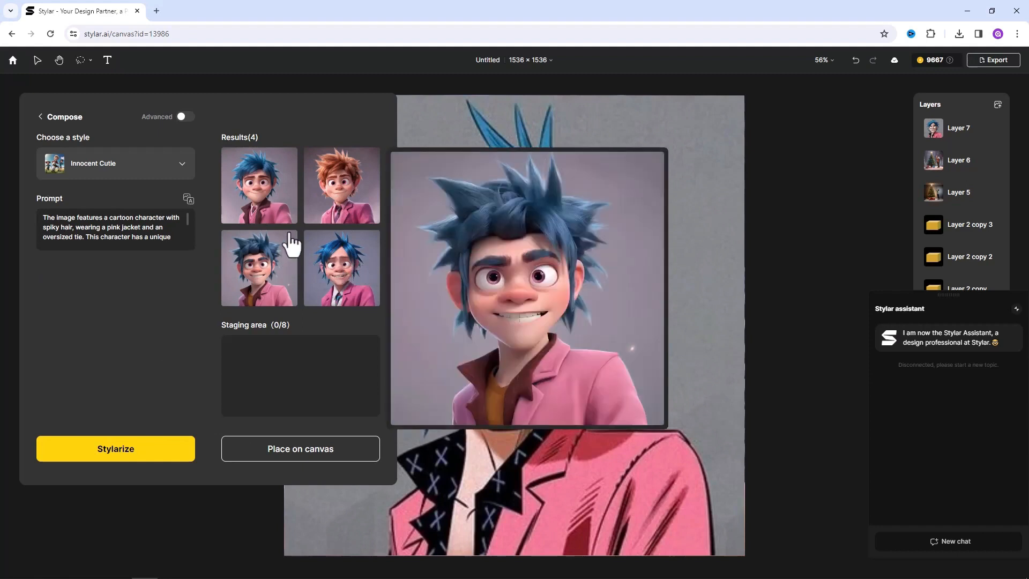
{"action": "mouse_move", "coordinate": [352, 214]}
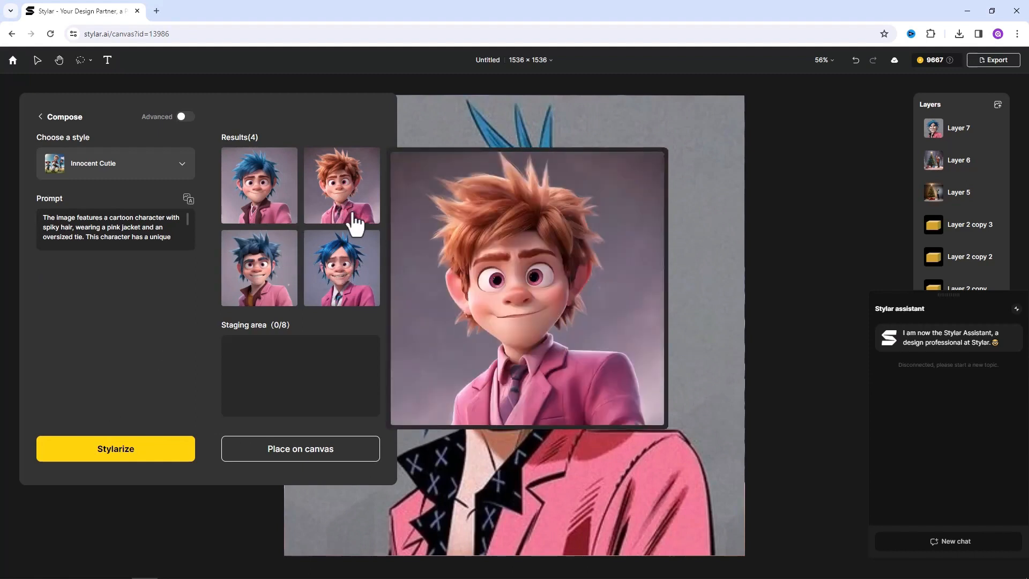
{"action": "mouse_move", "coordinate": [349, 284]}
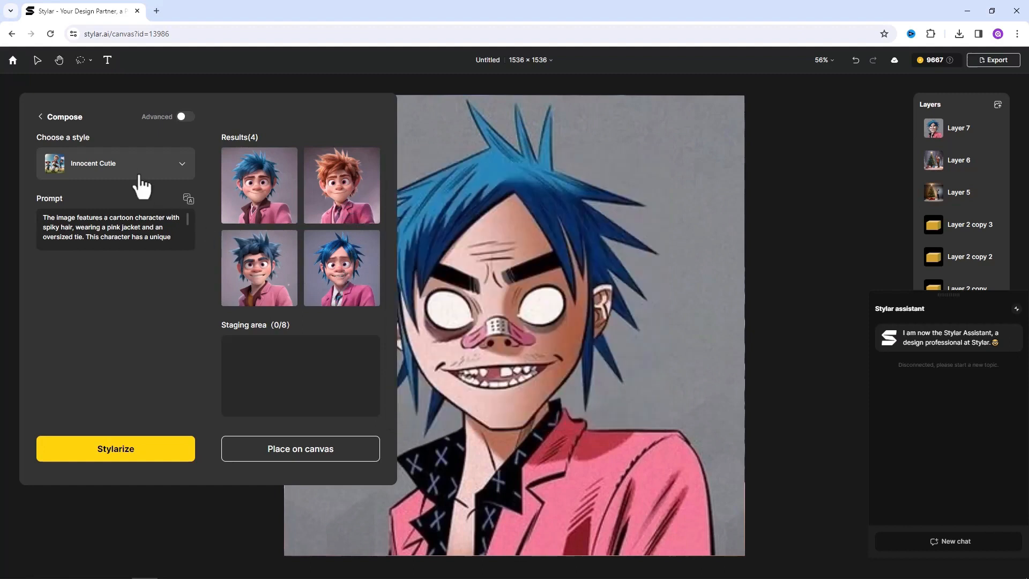
{"action": "left_click", "coordinate": [137, 174]}
{"action": "scroll", "coordinate": [156, 218], "scroll_direction": "up", "scroll_amount": 2}
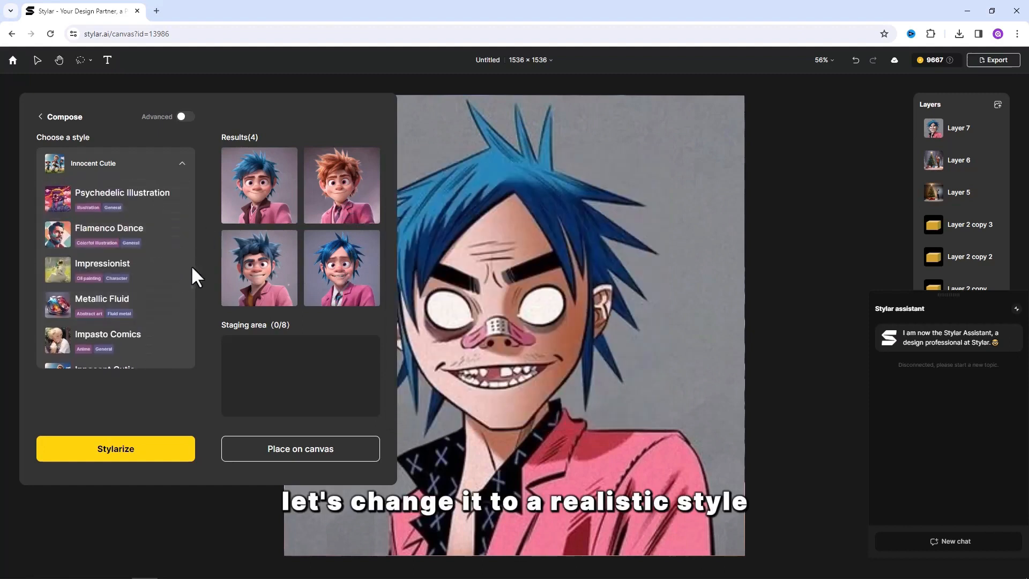
{"action": "left_click_drag", "start_coordinate": [190, 275], "coordinate": [193, 172]}
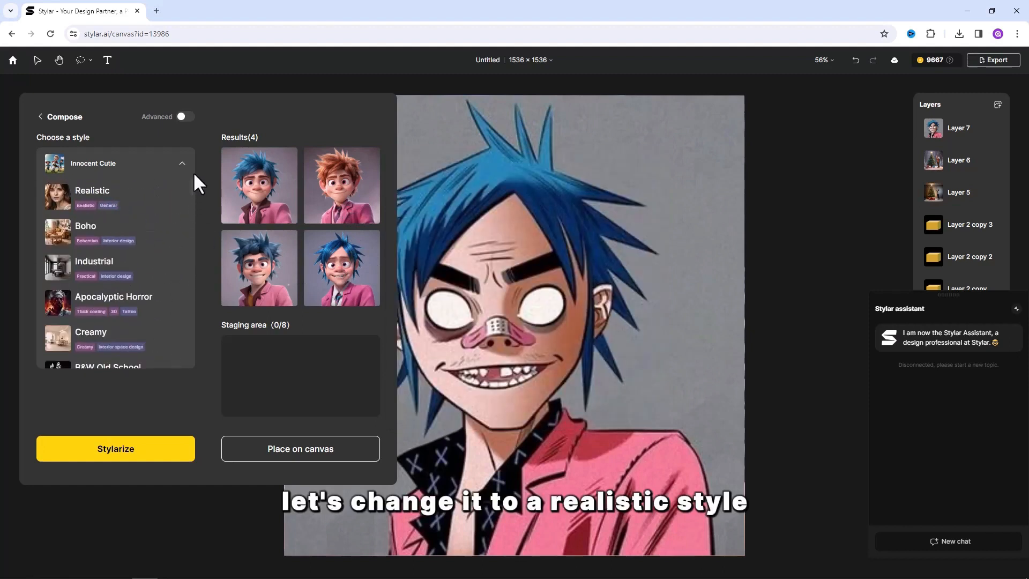
{"action": "left_click", "coordinate": [117, 198]}
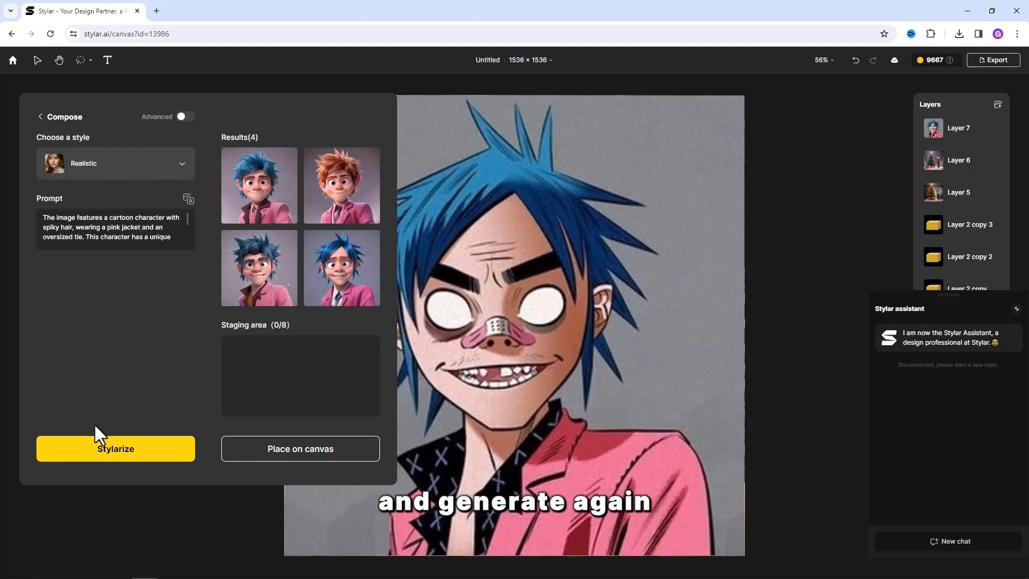
{"action": "left_click", "coordinate": [104, 457]}
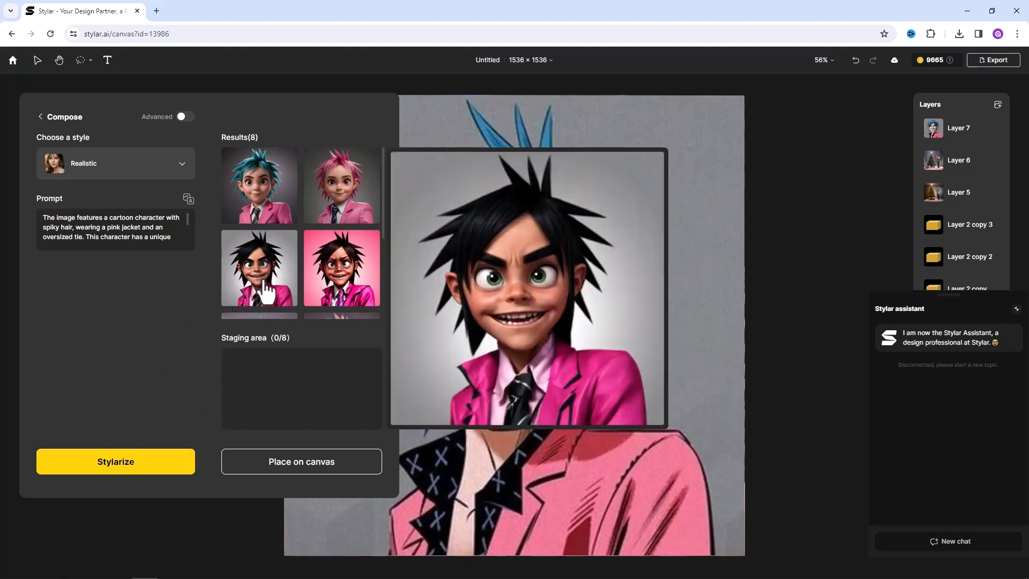
{"action": "scroll", "coordinate": [261, 298], "scroll_direction": "down", "scroll_amount": 1}
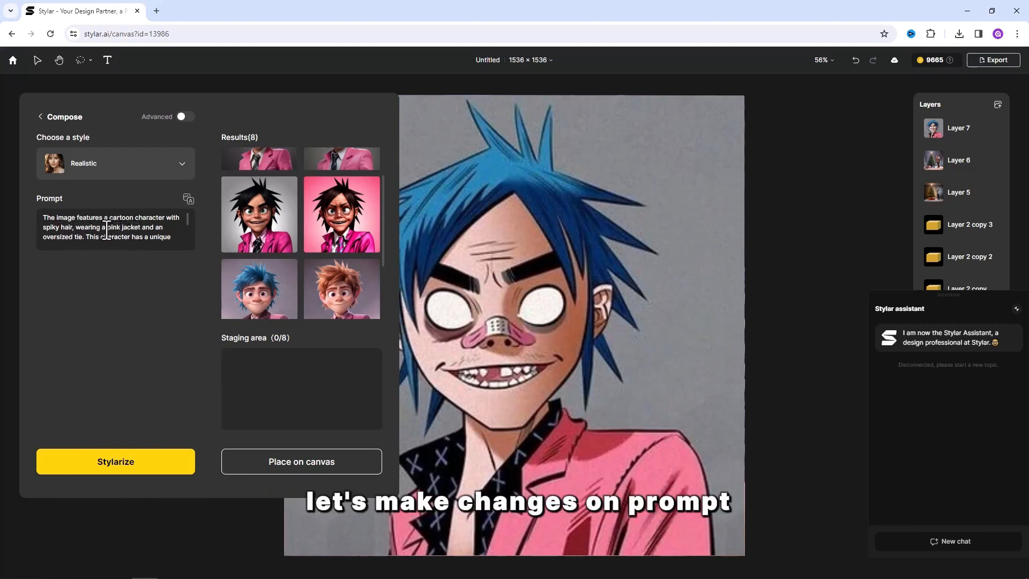
- Replace "pink" with "Black" in the prompt's jacket description and generate new Realistic versions of the cartoon portrait
{"action": "mouse_move", "coordinate": [109, 232]}
{"action": "left_mouse_down"}
{"action": "mouse_move", "coordinate": [110, 241]}
{"action": "mouse_move", "coordinate": [117, 217]}
{"action": "left_mouse_up"}
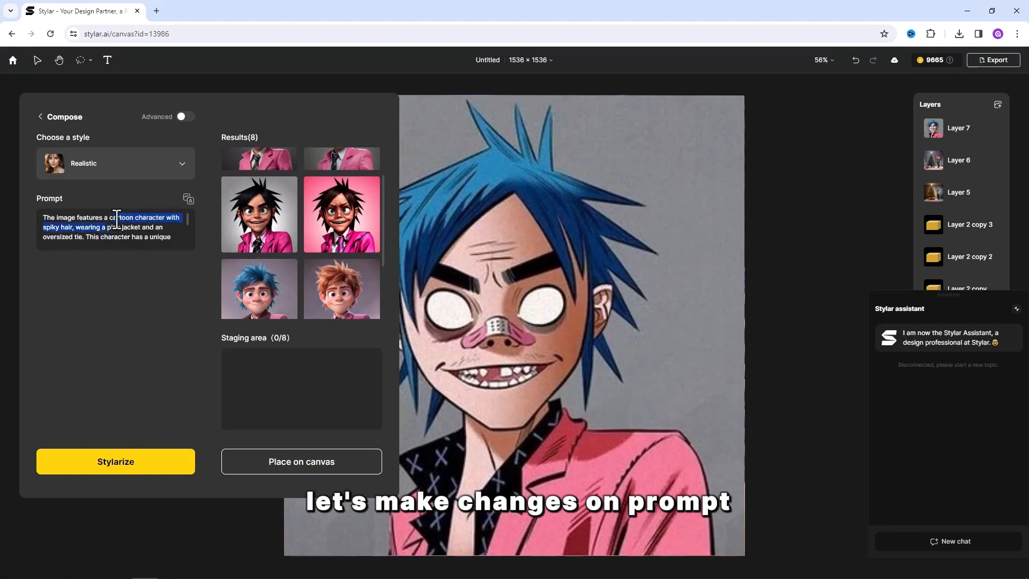
{"action": "double_click", "coordinate": [113, 228]}
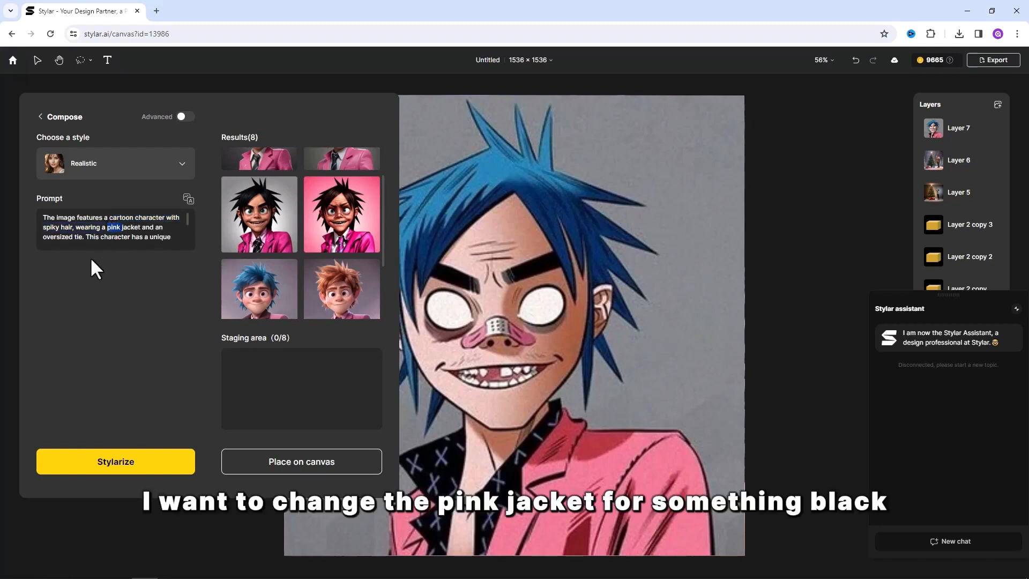
{"action": "type", "text": "Black"}
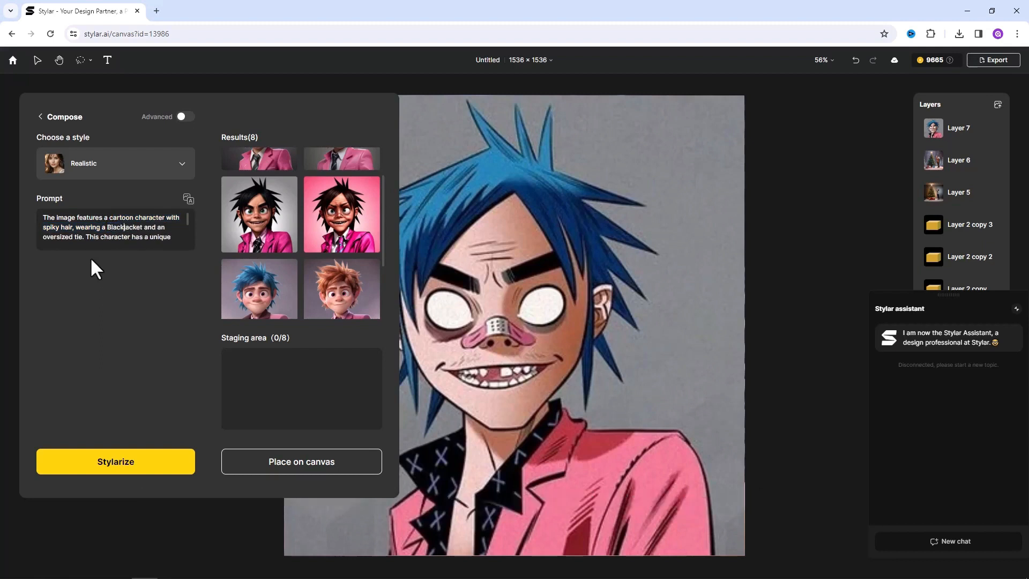
{"action": "left_click", "coordinate": [114, 473]}
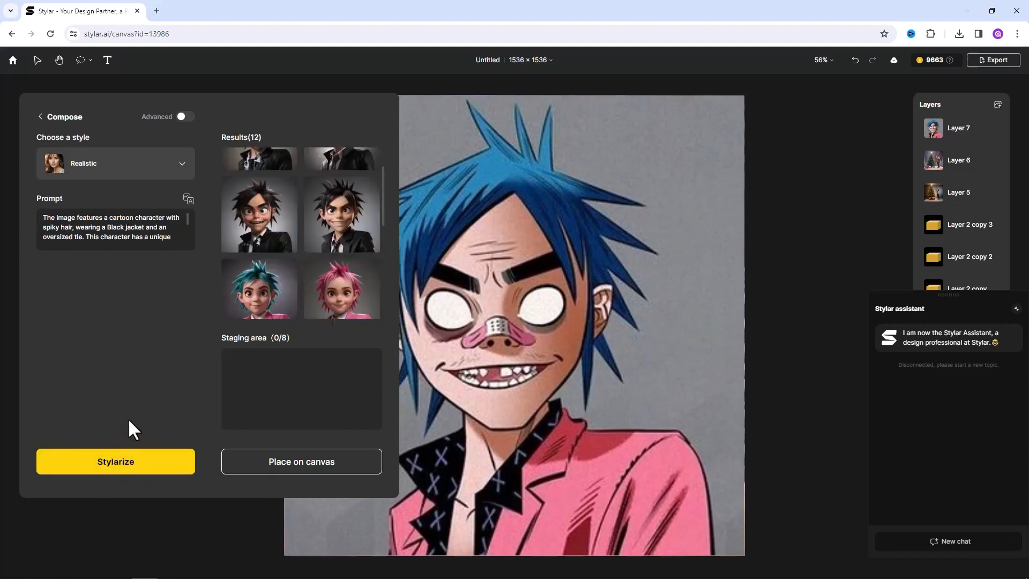
- Preview the new black-jacket portraits and compare them with the earlier pink-jacket results
{"action": "mouse_move", "coordinate": [281, 240]}
{"action": "scroll", "coordinate": [282, 247], "scroll_direction": "up", "scroll_amount": 1}
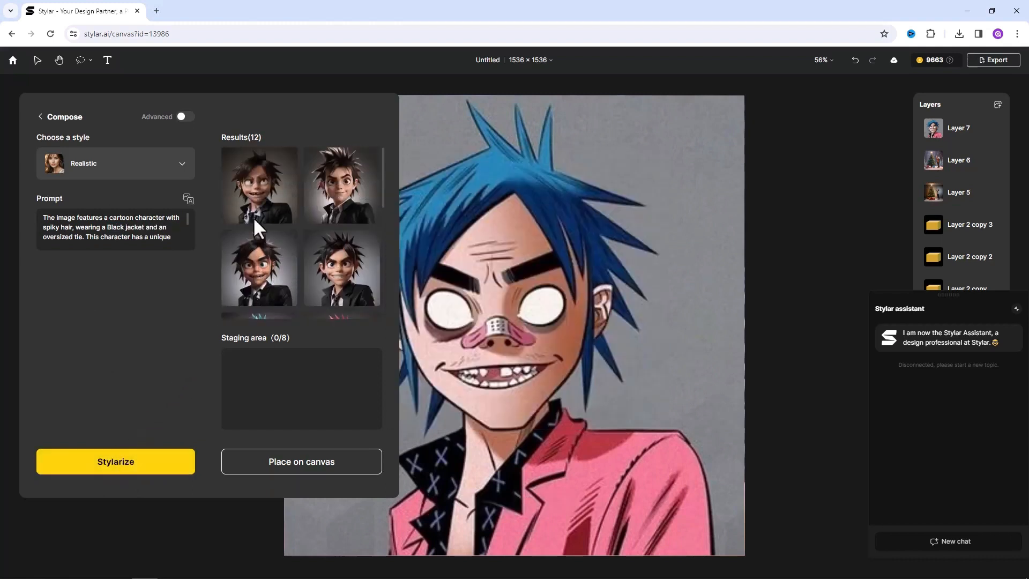
{"action": "mouse_move", "coordinate": [317, 202]}
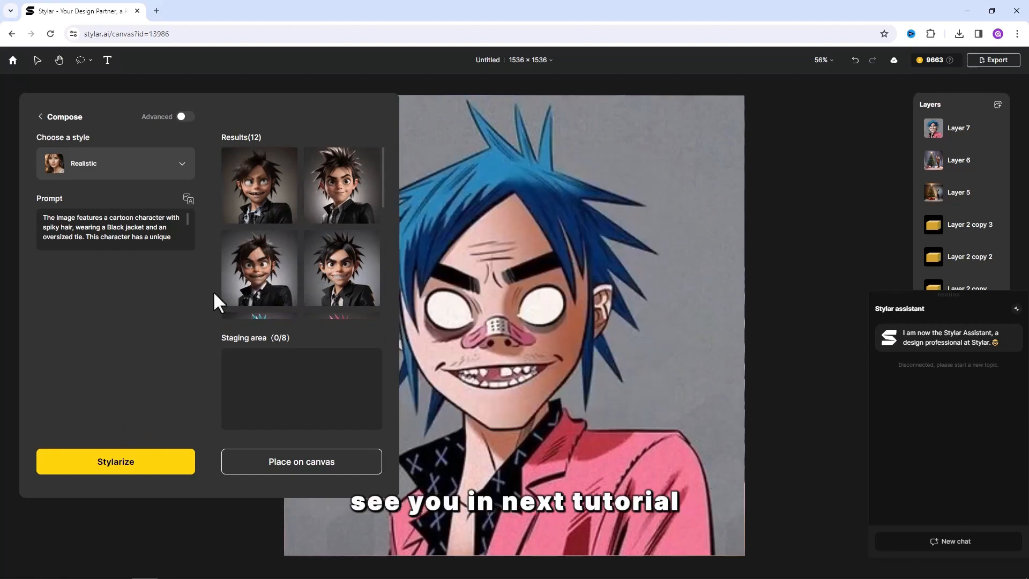
{"action": "scroll", "coordinate": [311, 284], "scroll_direction": "down", "scroll_amount": 5}
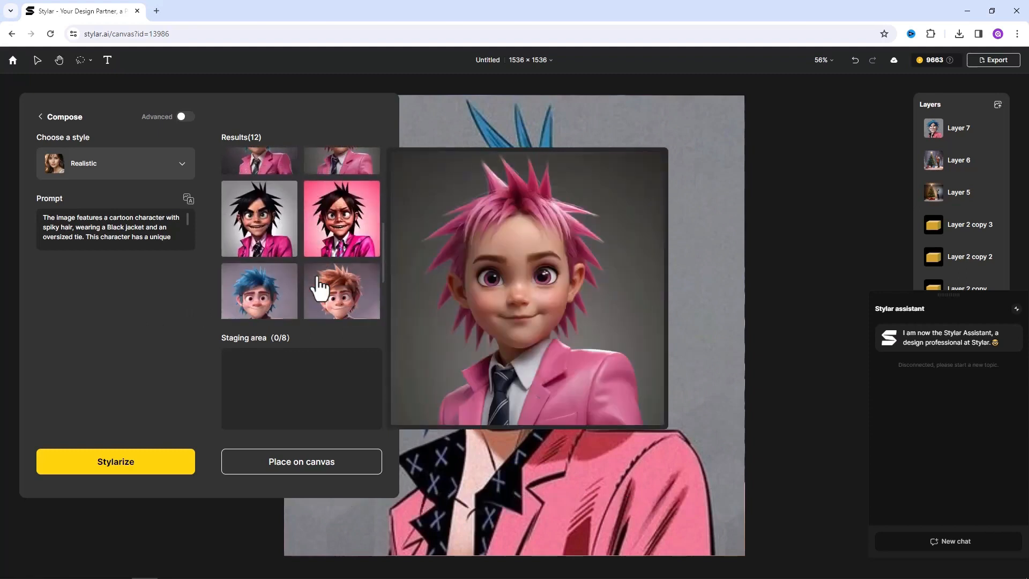
{"action": "scroll", "coordinate": [295, 285], "scroll_direction": "down", "scroll_amount": 1}
{"action": "scroll", "coordinate": [287, 271], "scroll_direction": "up", "scroll_amount": 6}
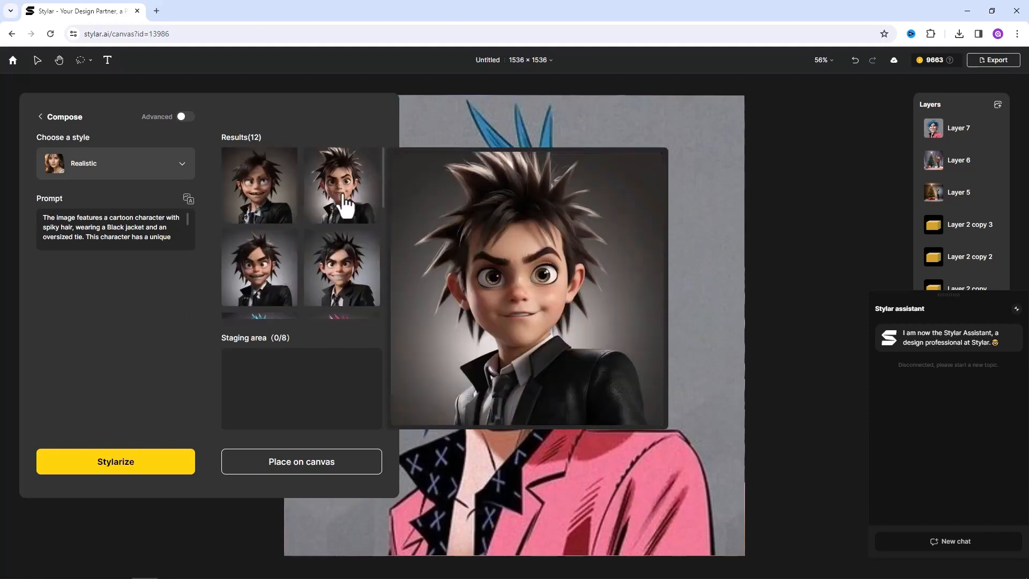